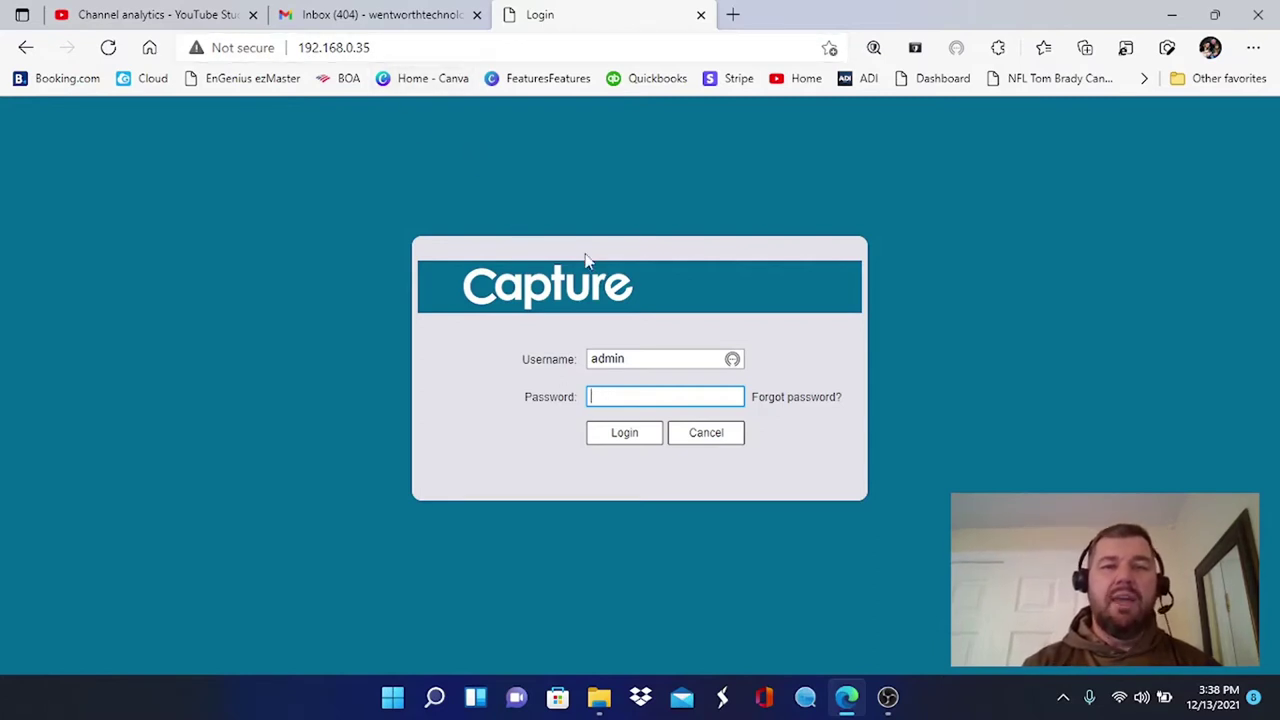
Step: Log in to the camera's web interface as admin with the account password
drag(697, 280, 643, 397)
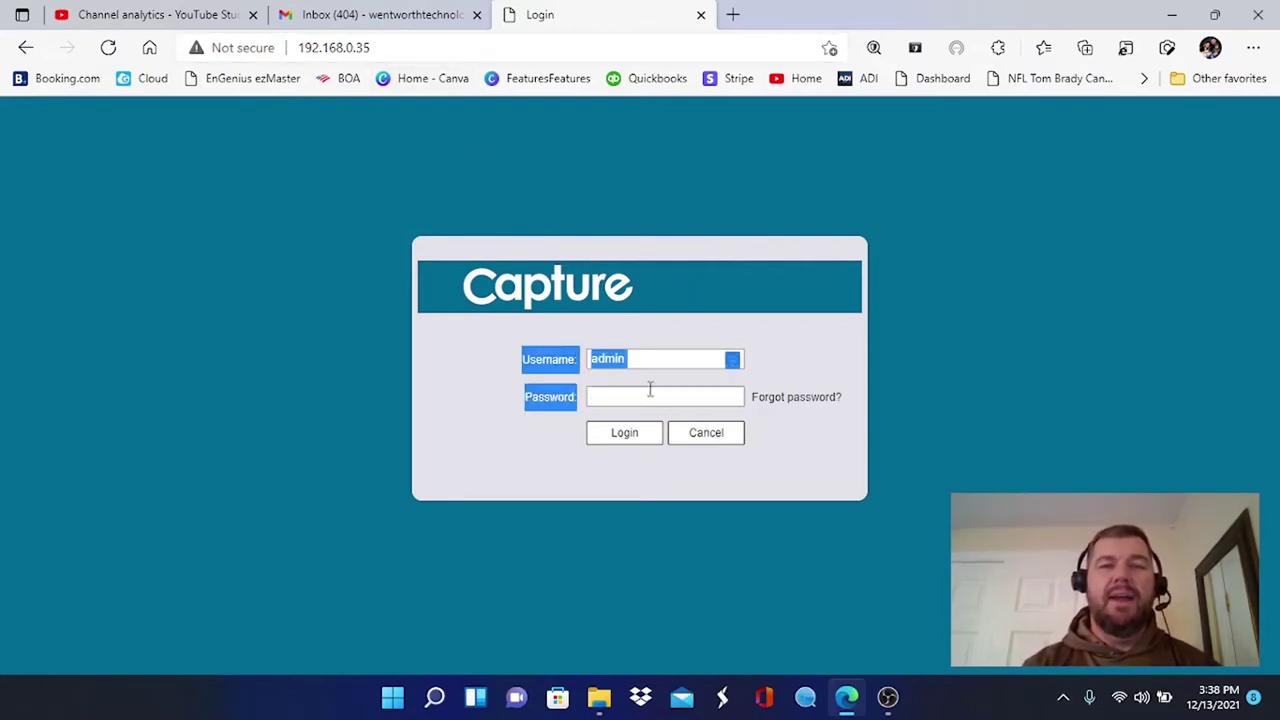
click(634, 397)
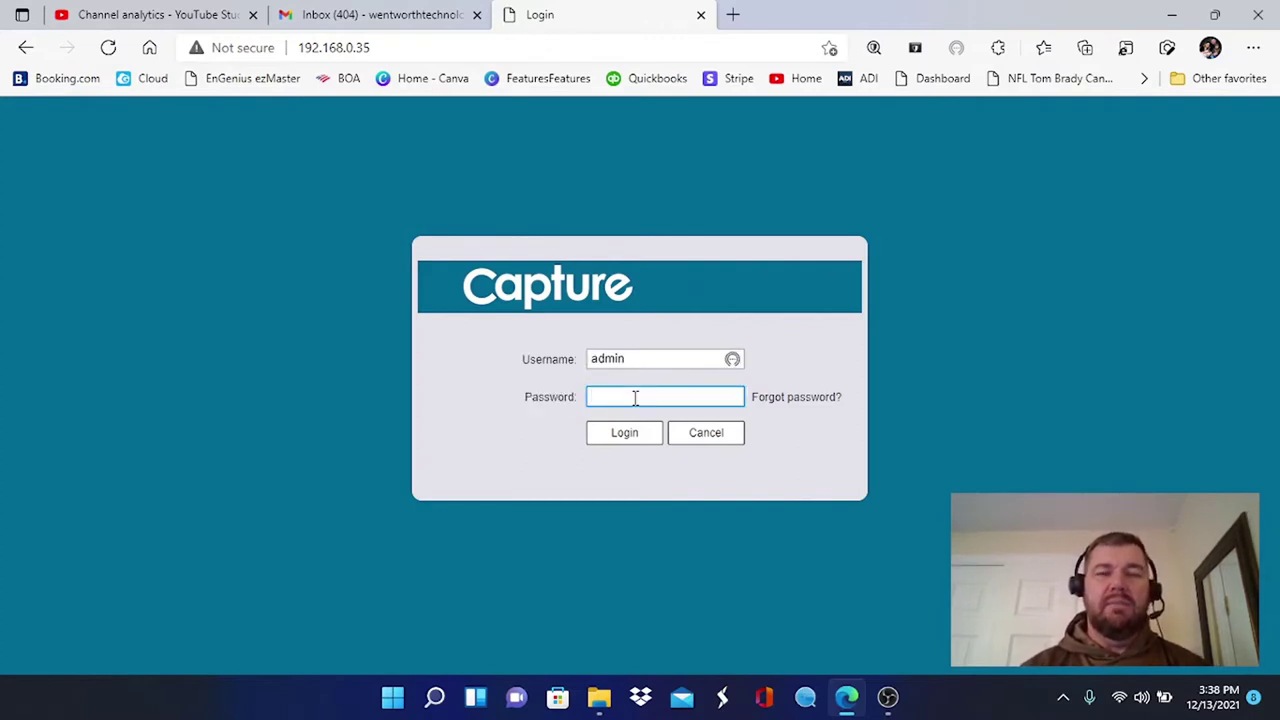
text(********)
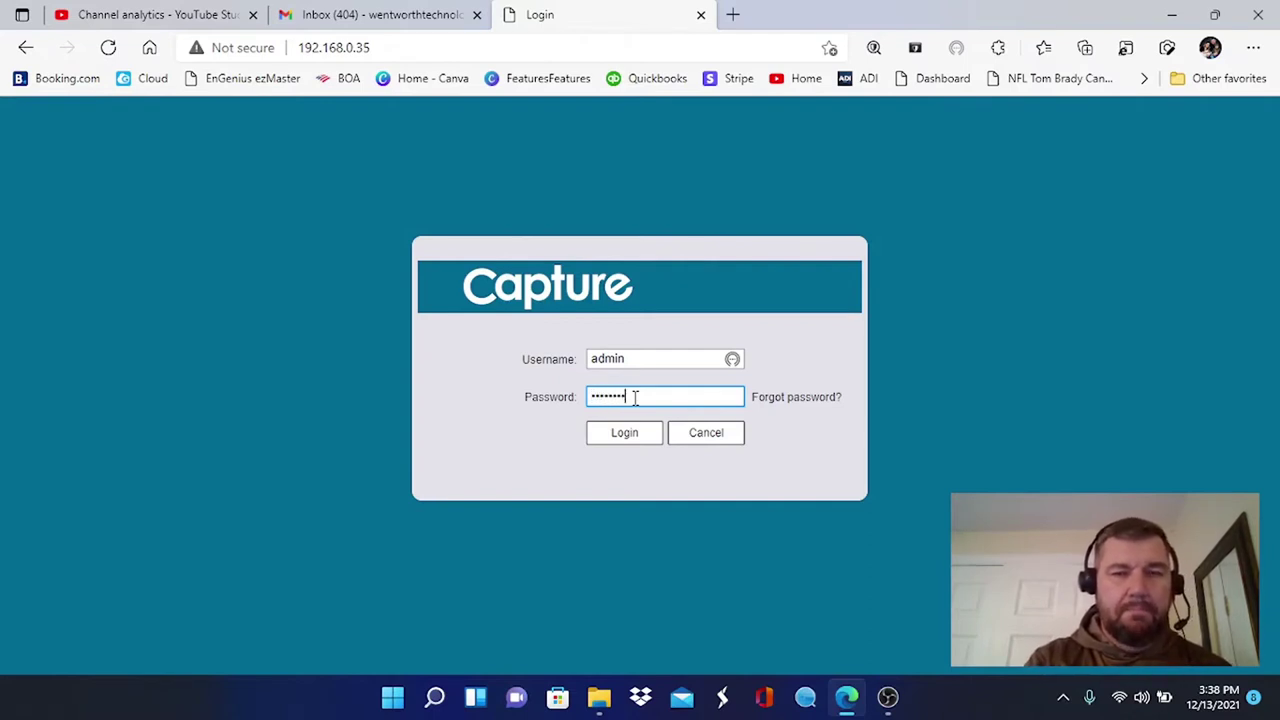
click(628, 441)
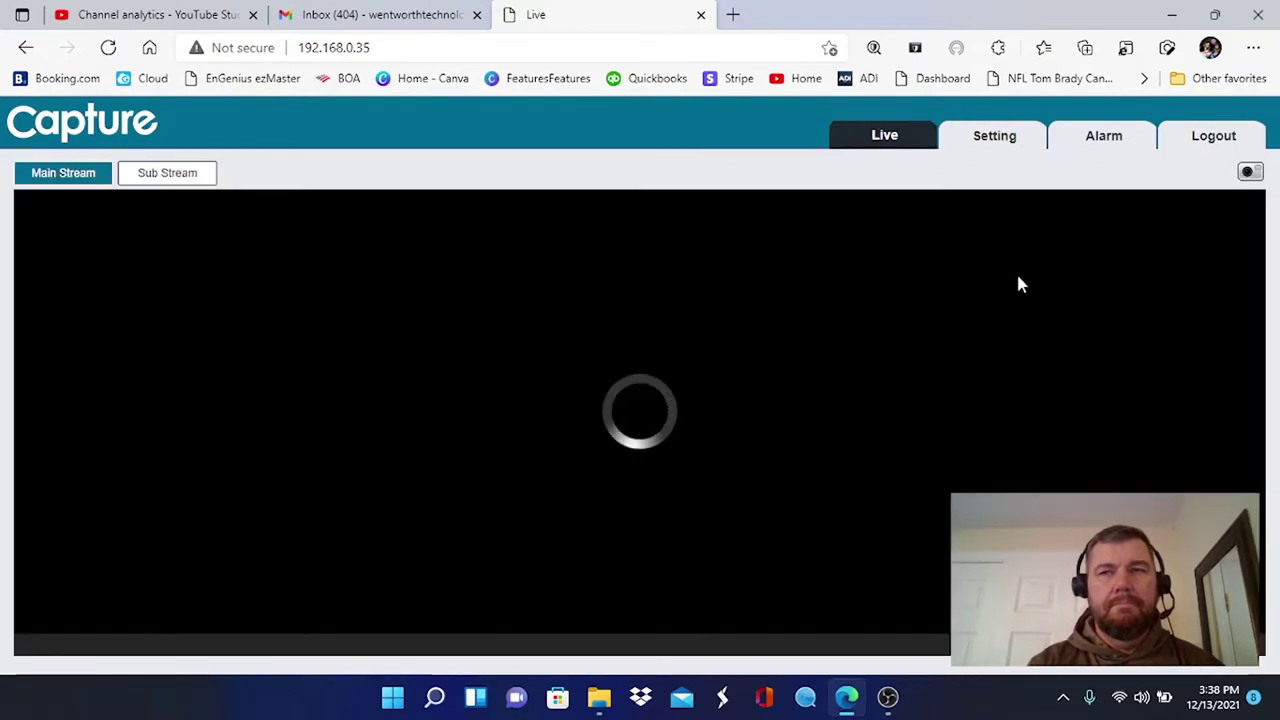
Step: Open the camera's SMTP(Email) network settings
click(1005, 146)
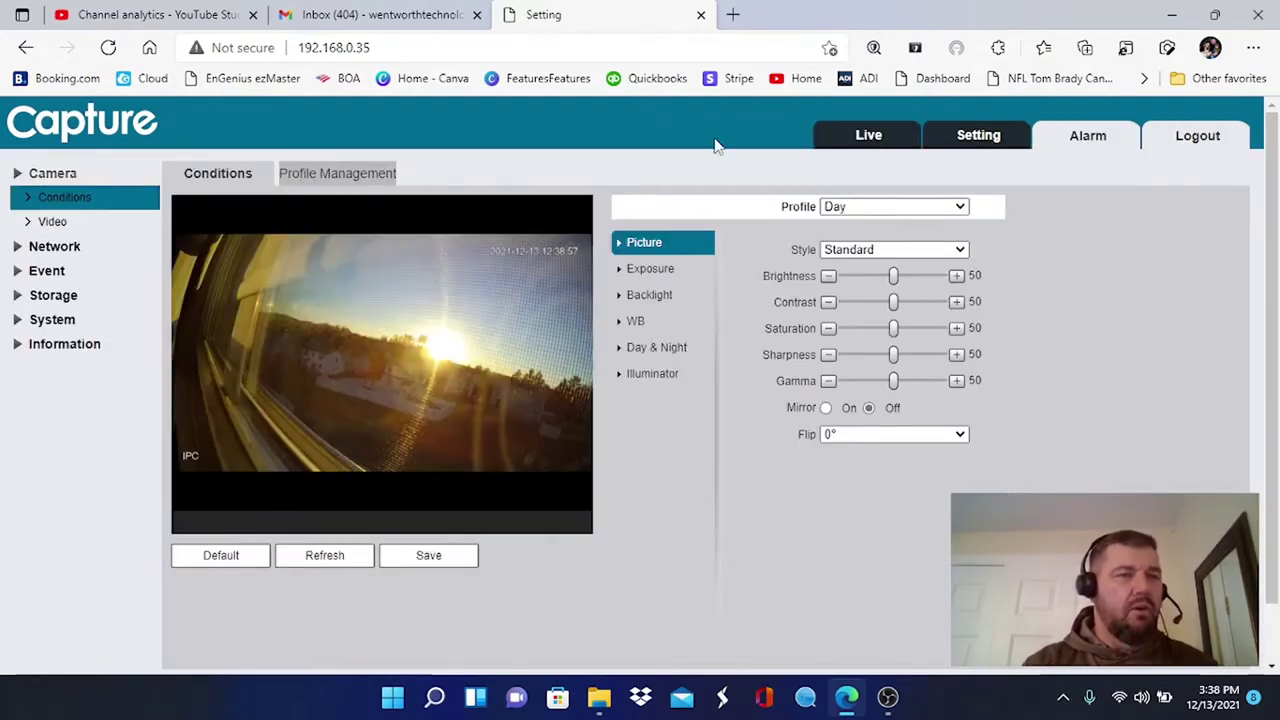
click(89, 246)
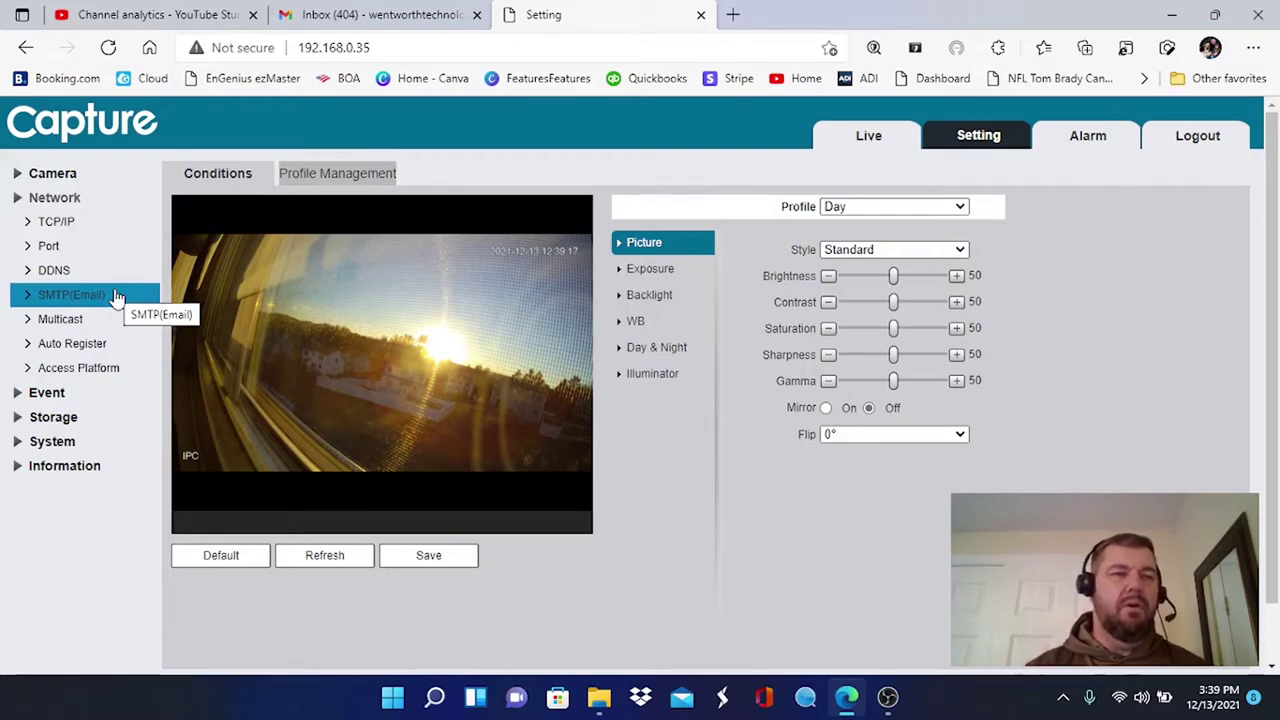
click(75, 302)
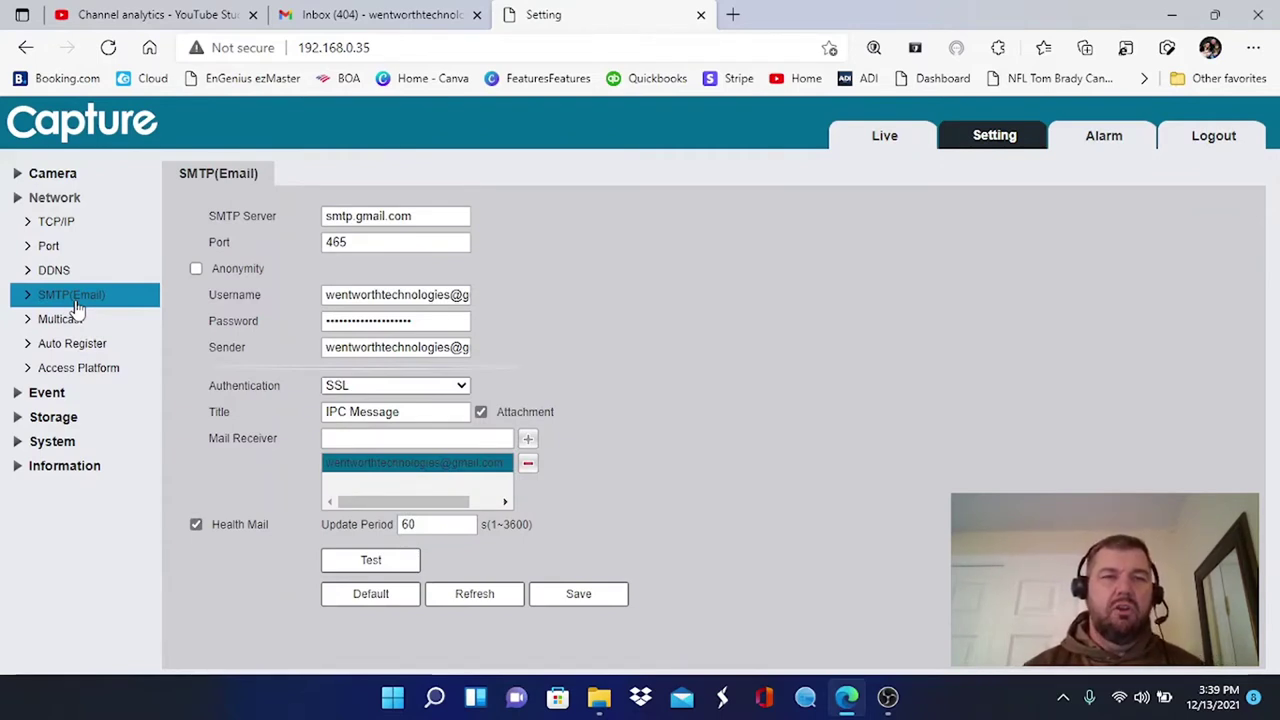
click(52, 173)
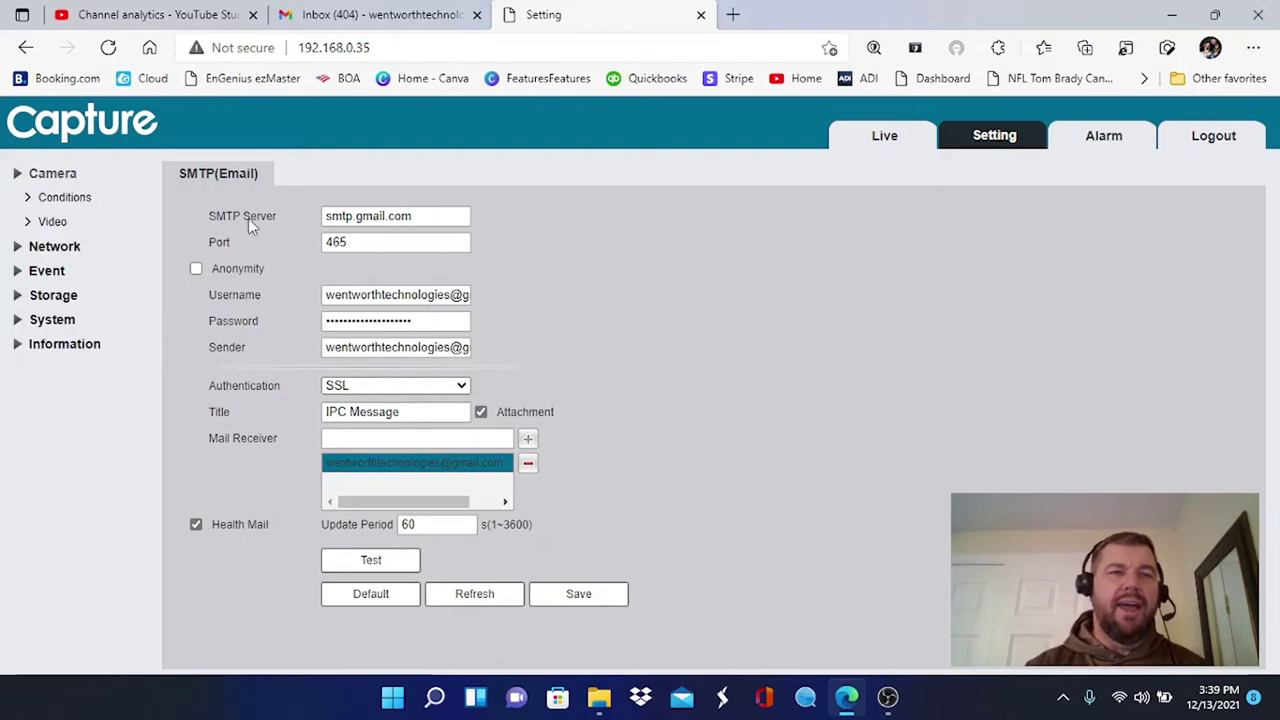
Step: Review the SMTP server, the port and the full username address in the email settings
click(431, 214)
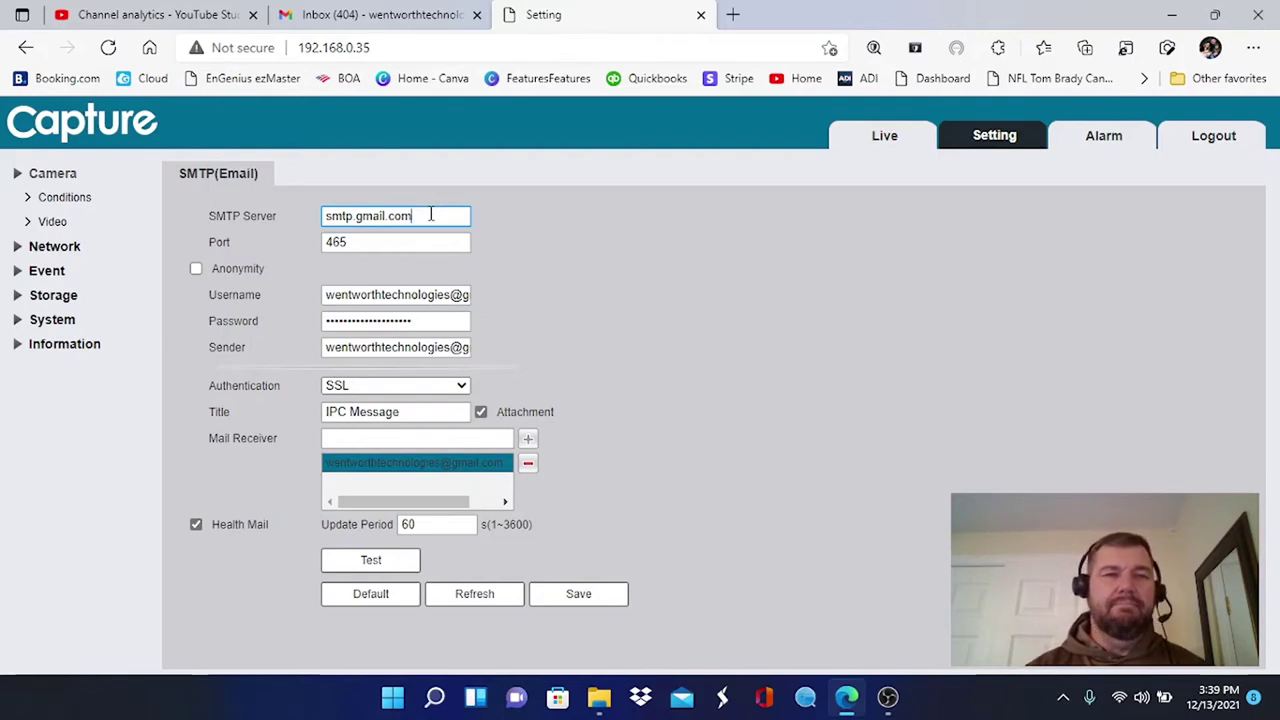
click(391, 238)
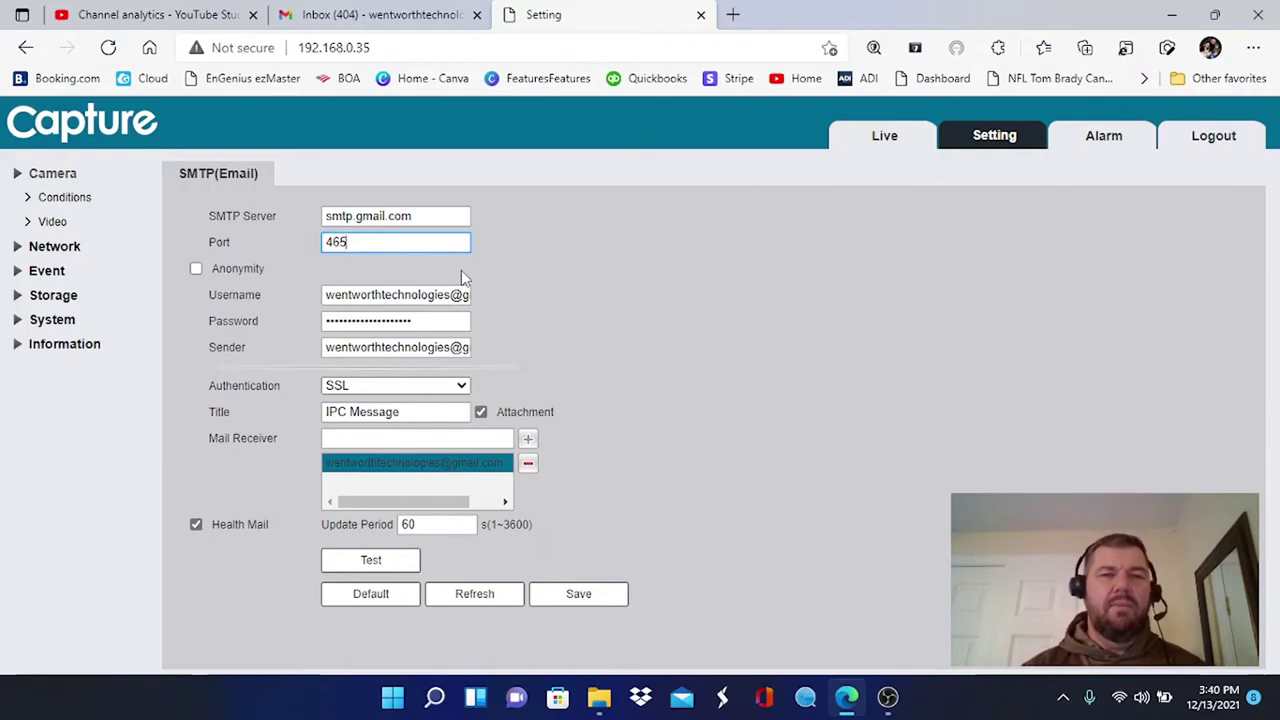
click(410, 295)
key(Right)
key(Right)
key(Right)
key(Right)
key(Right)
key(Right)
key(Right)
key(Right)
key(Right)
key(Right)
key(Right)
key(Right)
key(Right)
key(Right)
key(Right)
key(Right)
key(Right)
key(Right)
Step: Enter the email account's password in the SMTP settings
click(434, 323)
text(•••••)
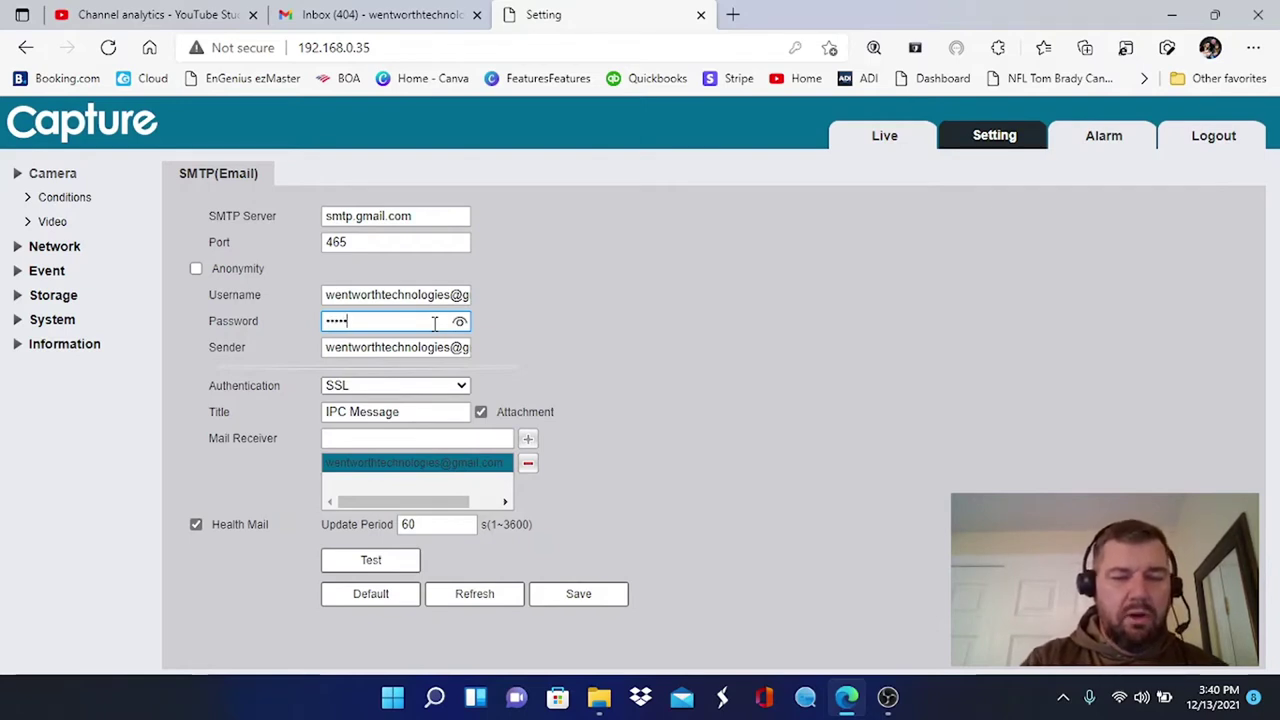
text(••••••••)
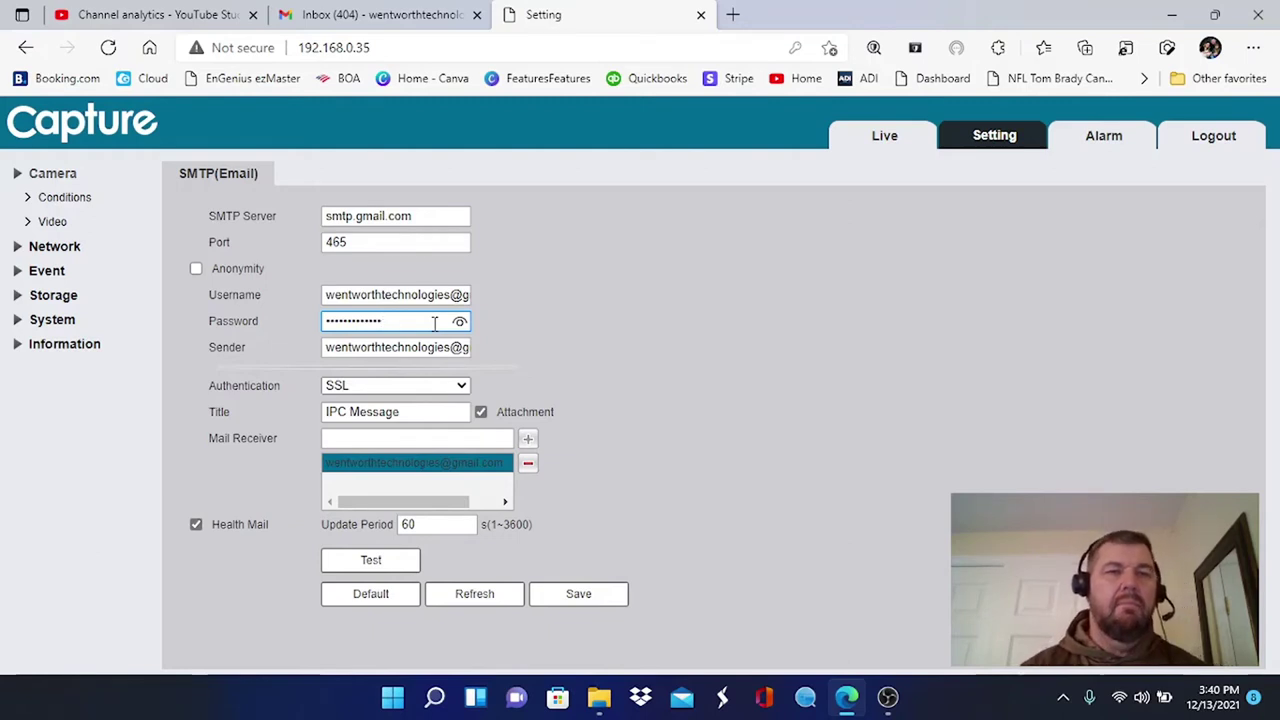
Step: Check the full sender address in the SMTP settings through to its end
click(383, 348)
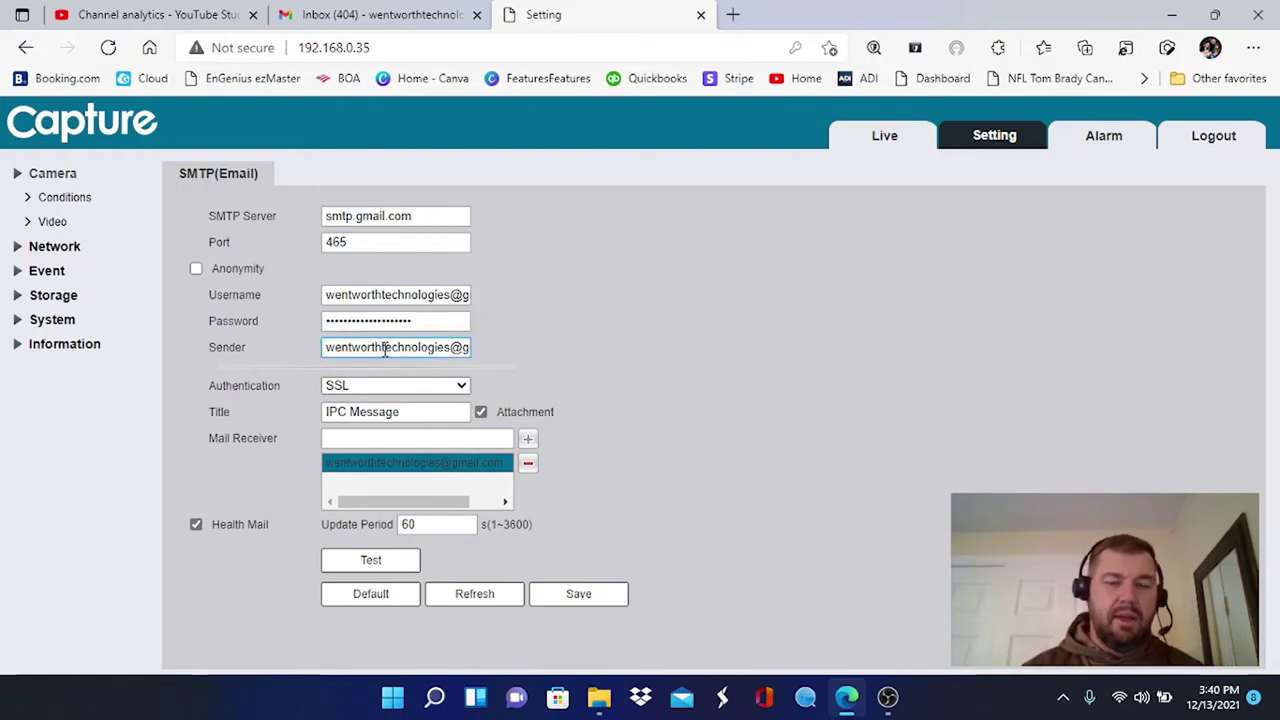
key(Right)
key(Right)
key(Right)
key(Right)
key(Right)
key(Right)
key(Right)
key(Right)
key(Right)
key(Right)
key(Right)
key(Right)
key(Right)
key(Right)
key(Right)
key(Right)
key(Right)
key(Right)
key(Right)
key(Right)
key(Right)
key(Right)
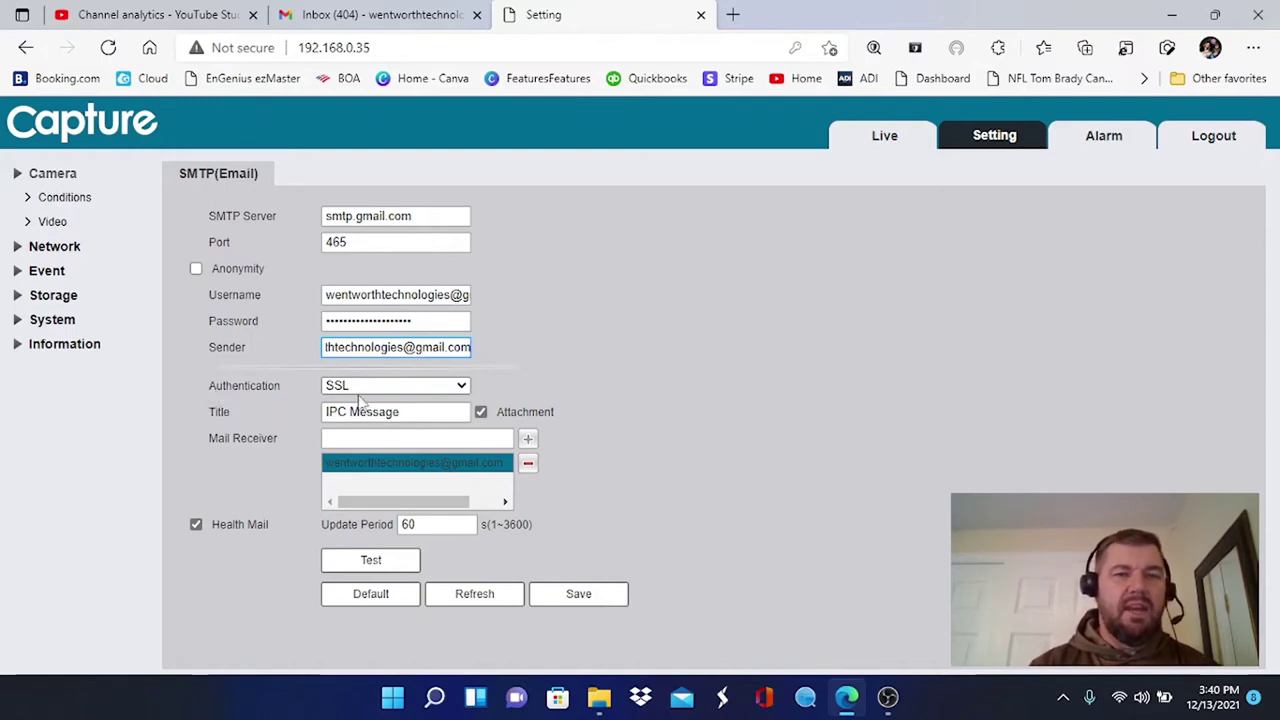
Step: Choose SSL as the authentication type and save the SMTP email settings
click(461, 388)
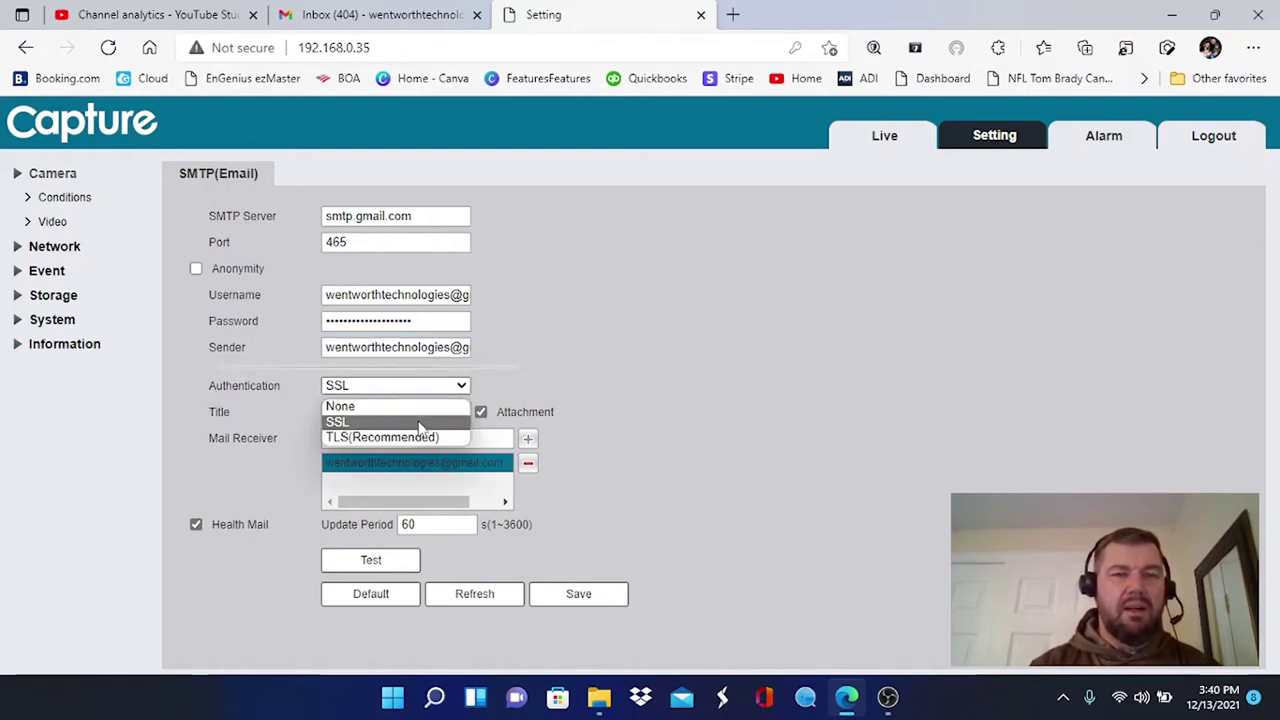
click(420, 422)
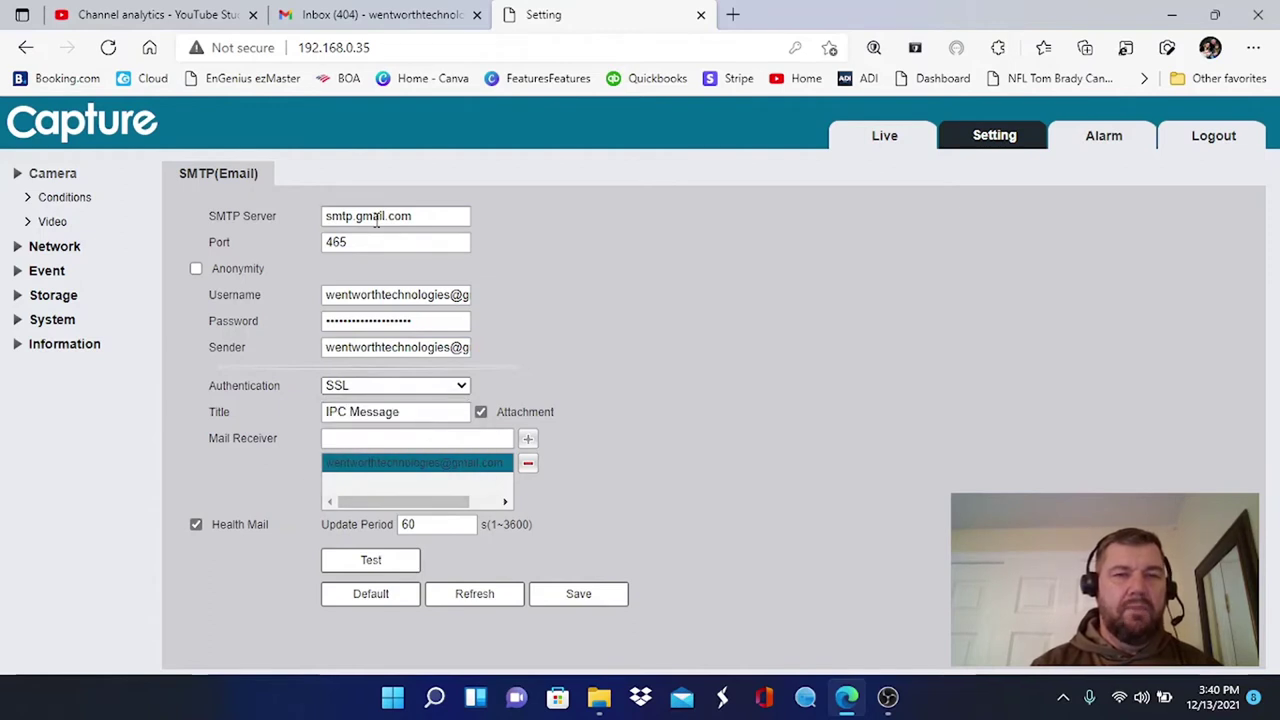
scroll(633, 357, down, 1)
scroll(633, 357, up, 1)
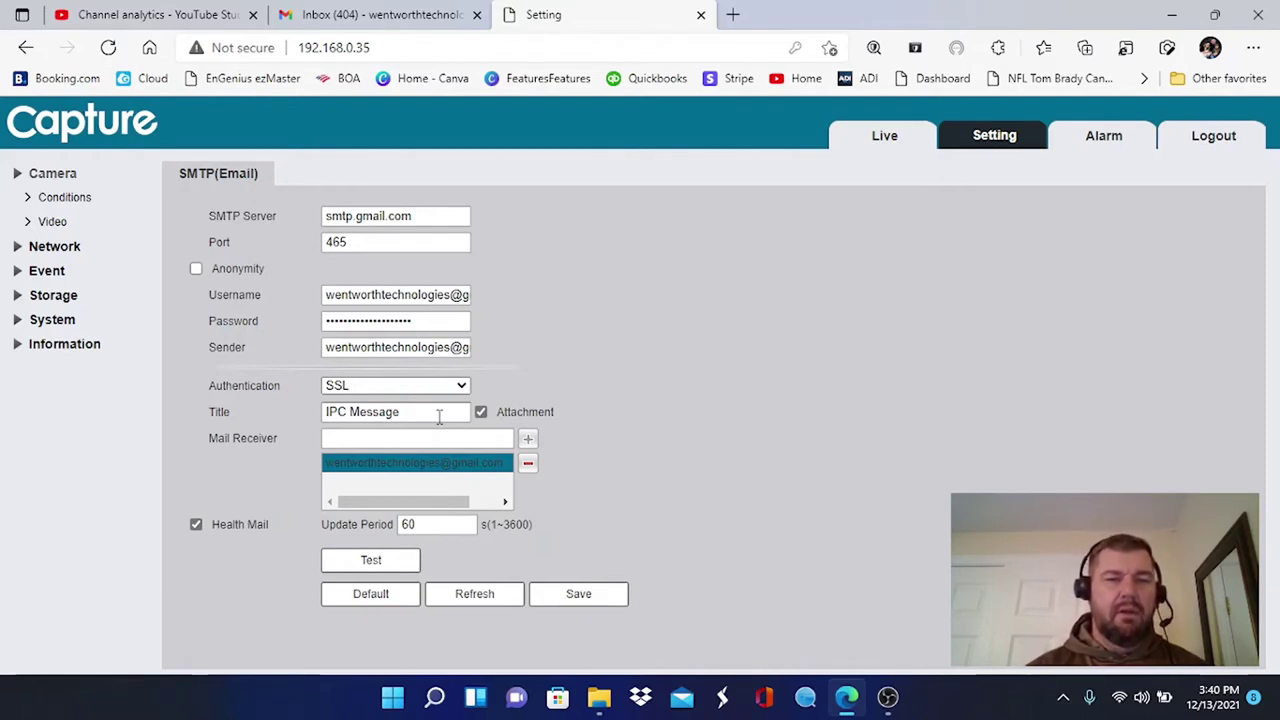
click(592, 597)
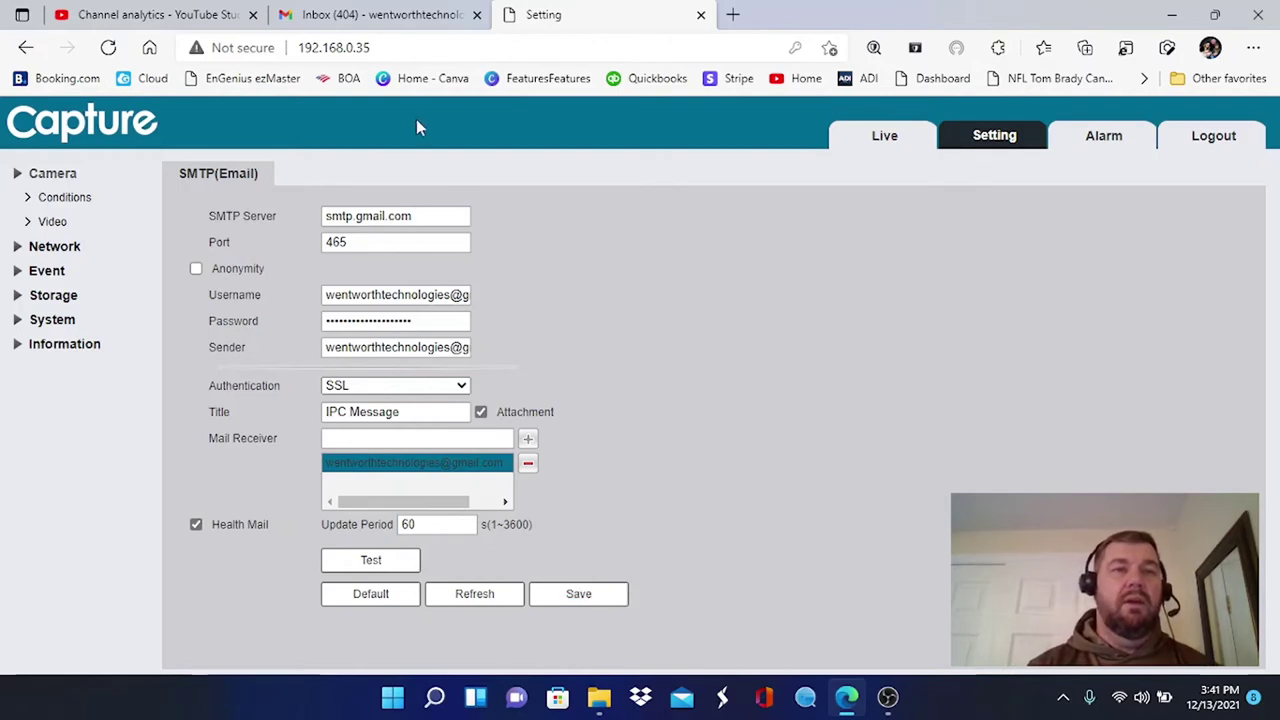
Step: Switch to Gmail and open the Security page of the signed-in Google Account
click(367, 12)
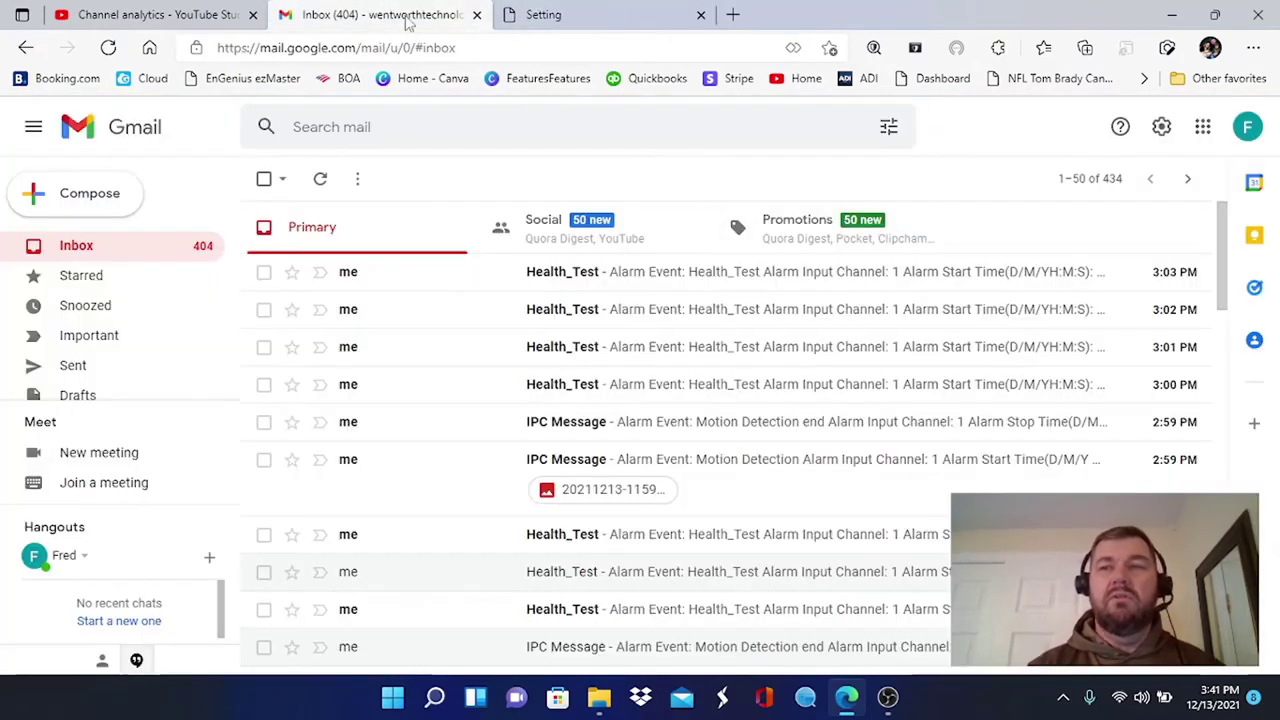
click(1246, 129)
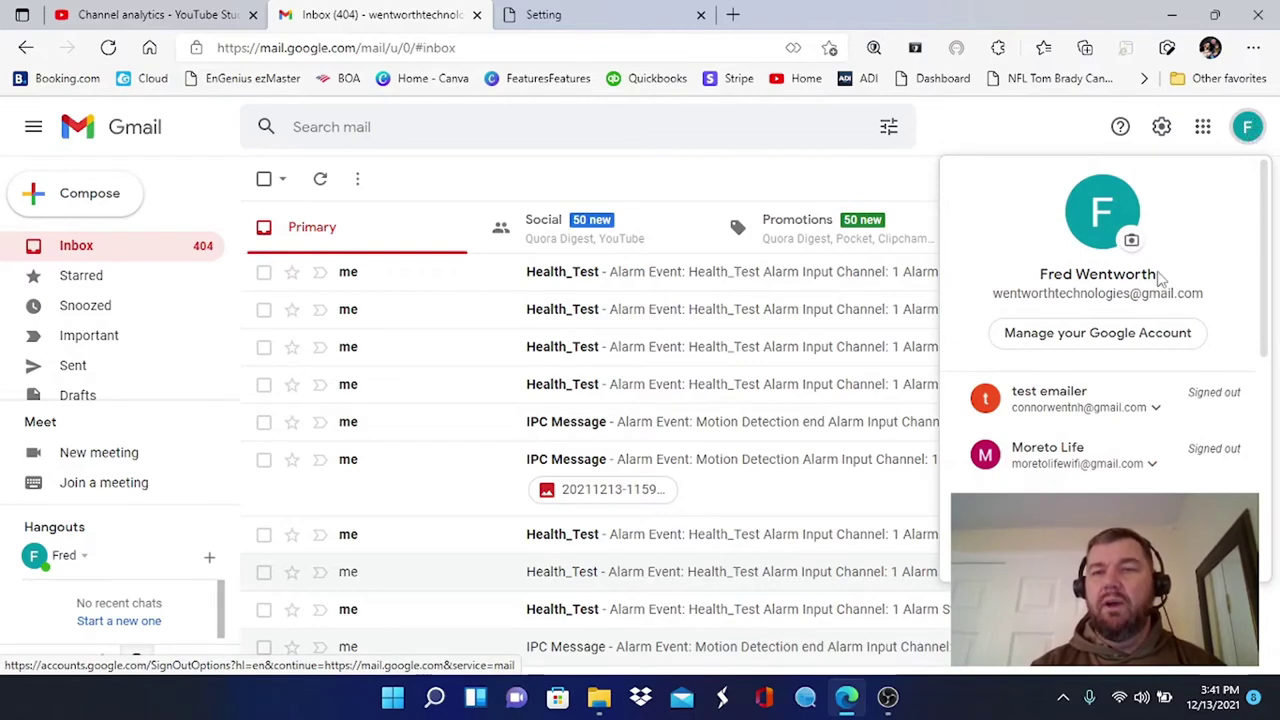
click(1098, 344)
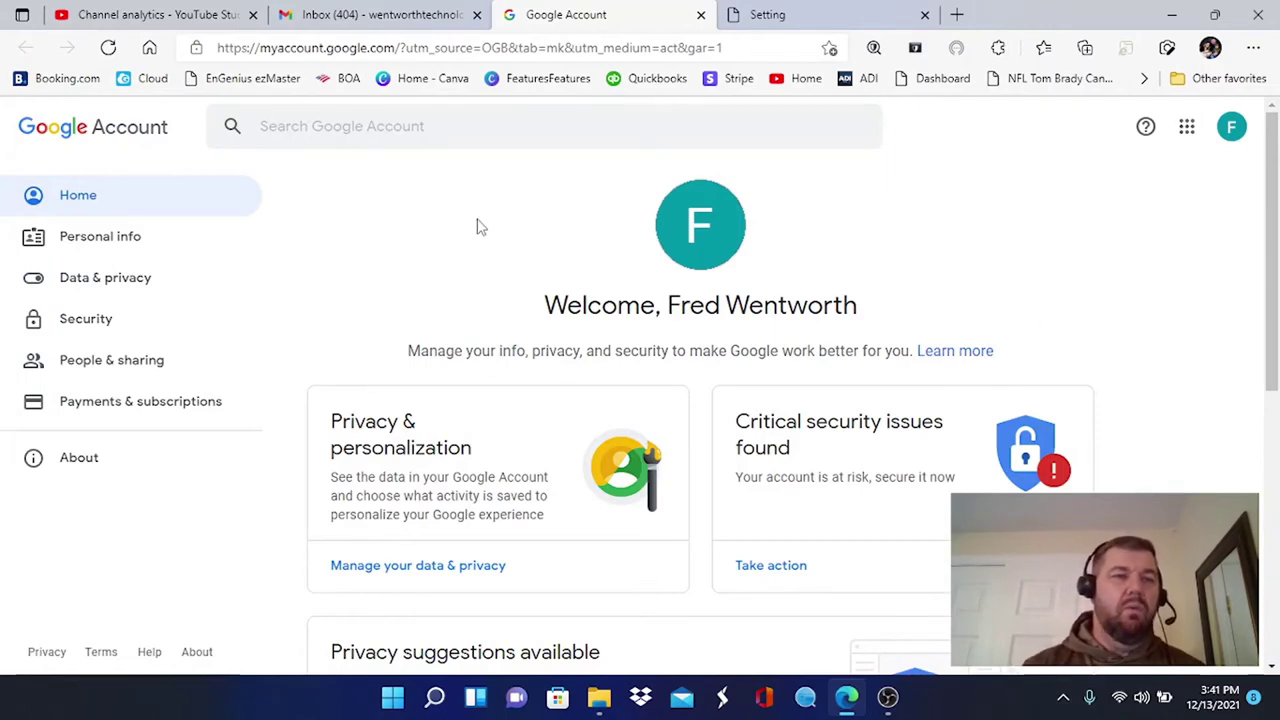
click(100, 320)
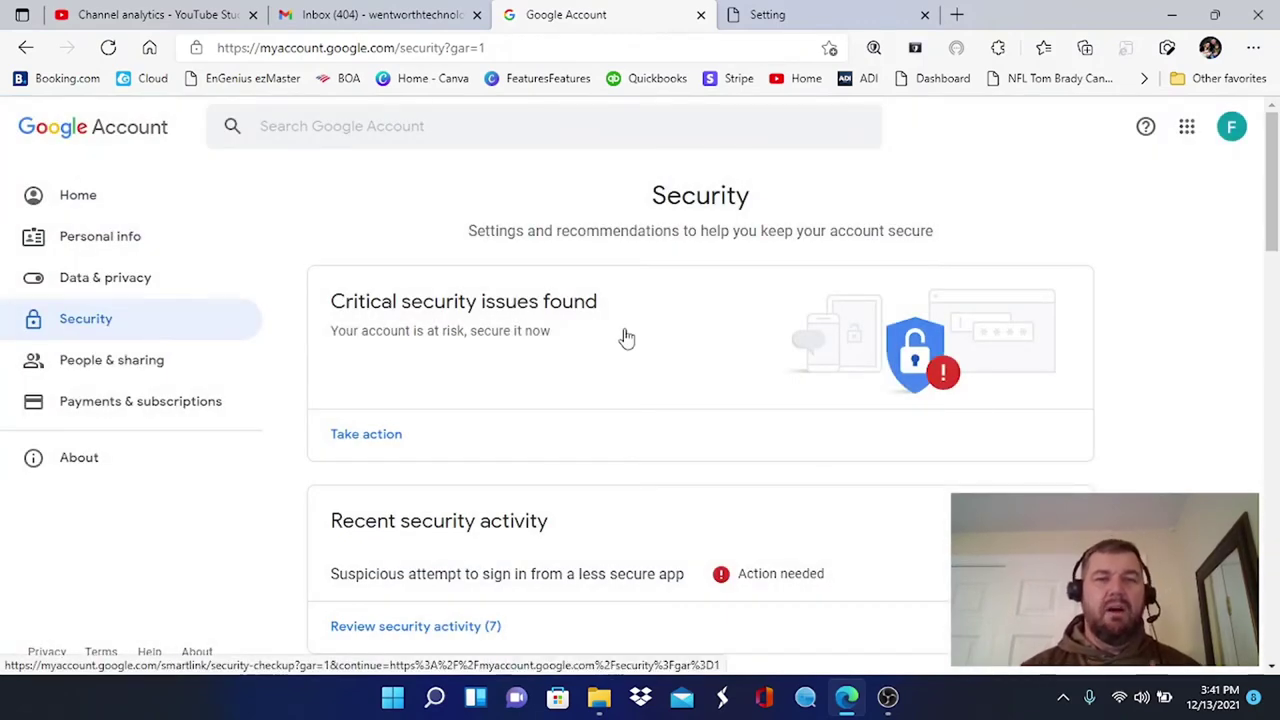
Step: Open the Google Account's 2-Step Verification settings, verifying identity with the account password
scroll(626, 339, down, 1)
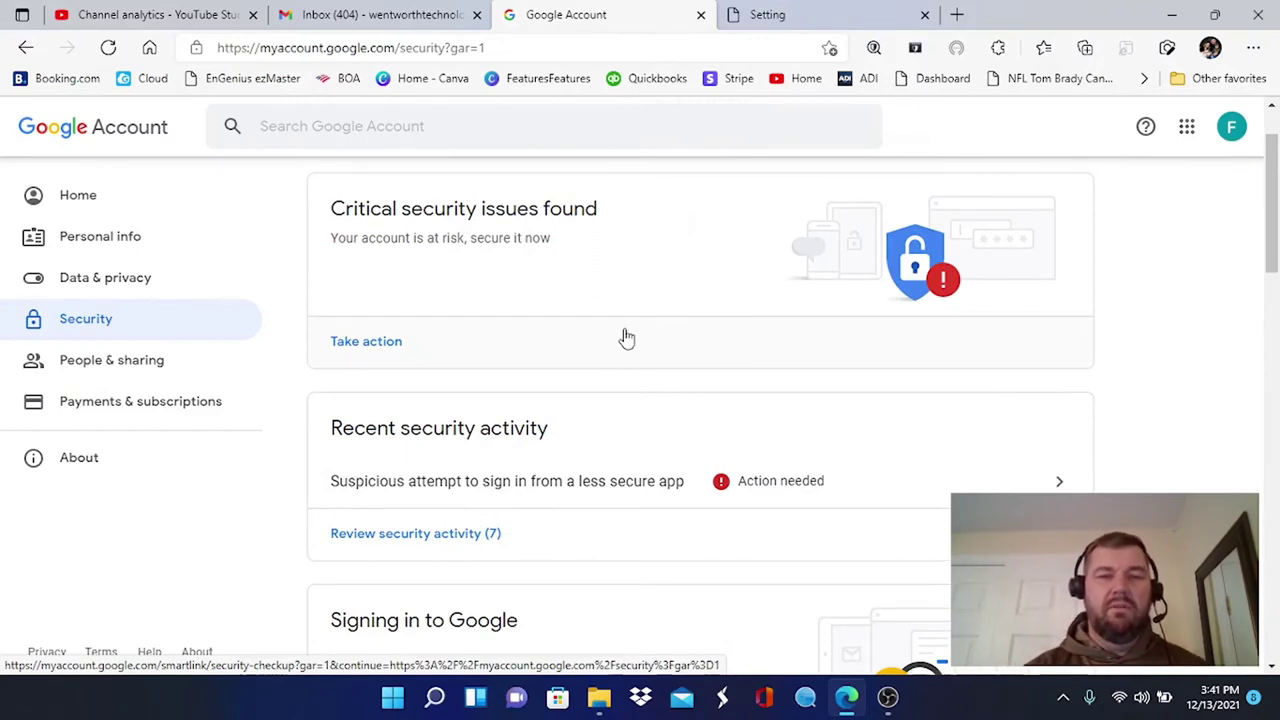
scroll(626, 339, down, 4)
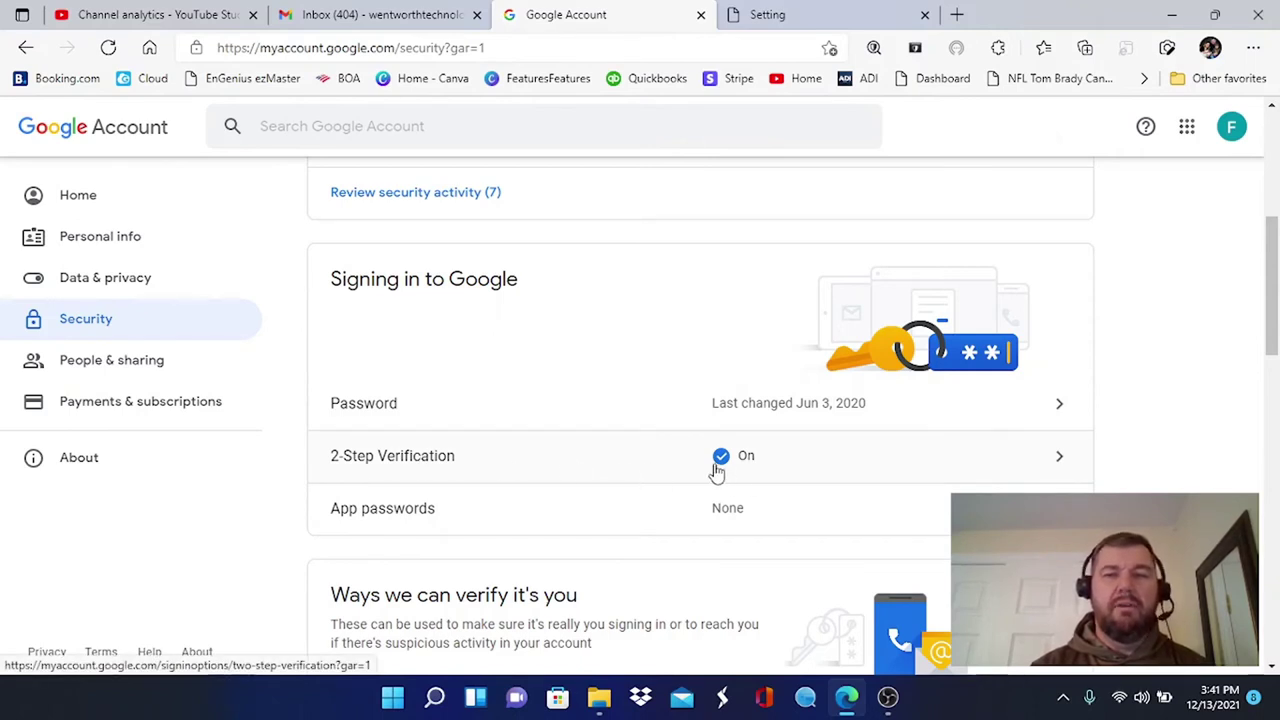
click(1065, 460)
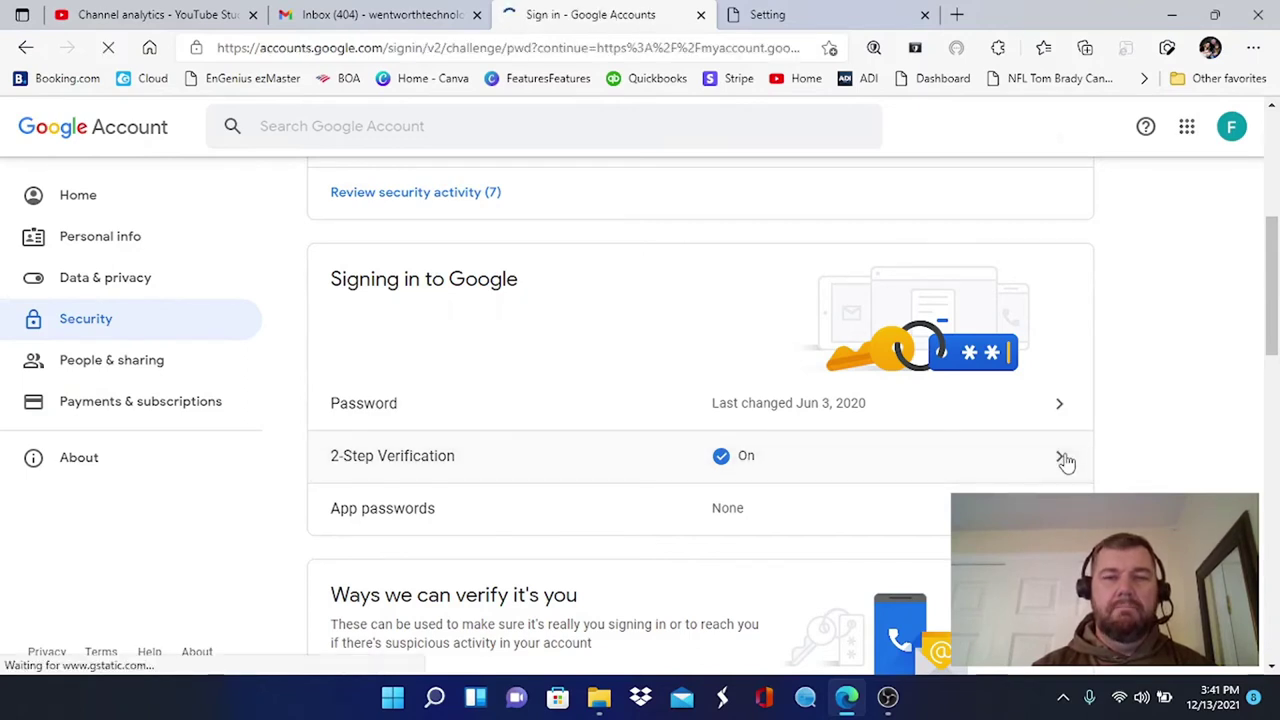
click(522, 394)
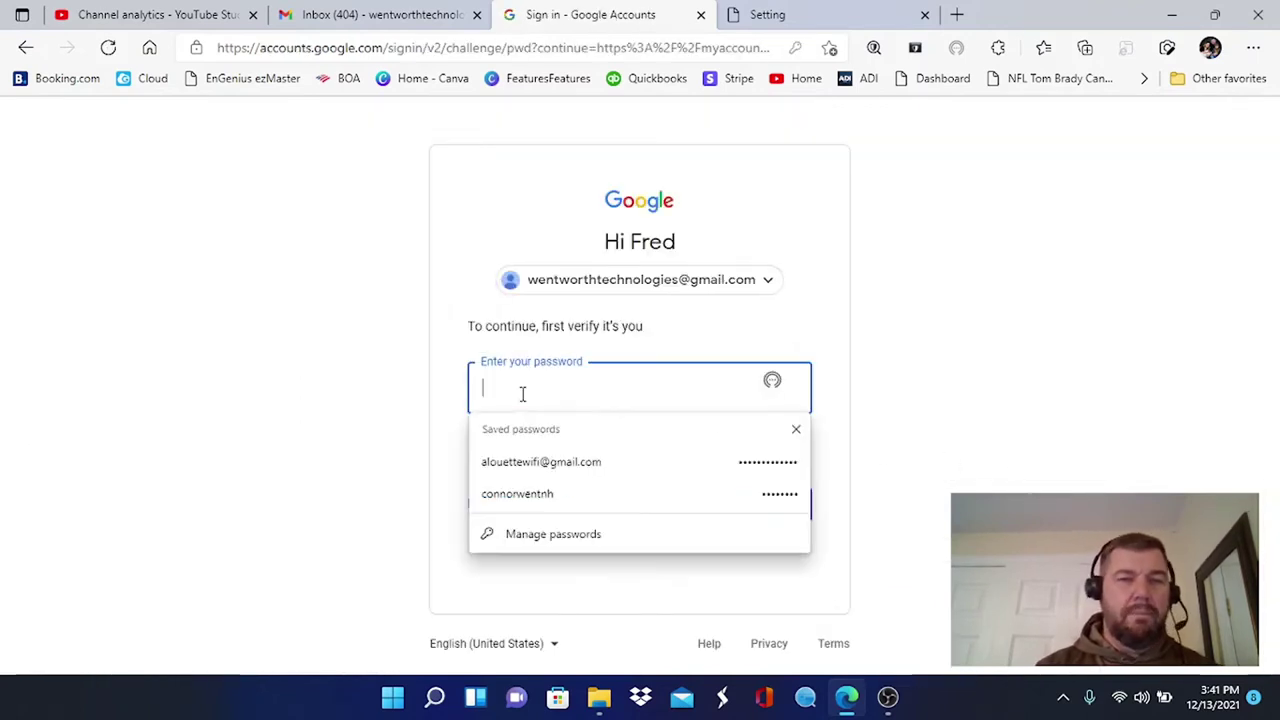
text(••••••••••••)
click(768, 500)
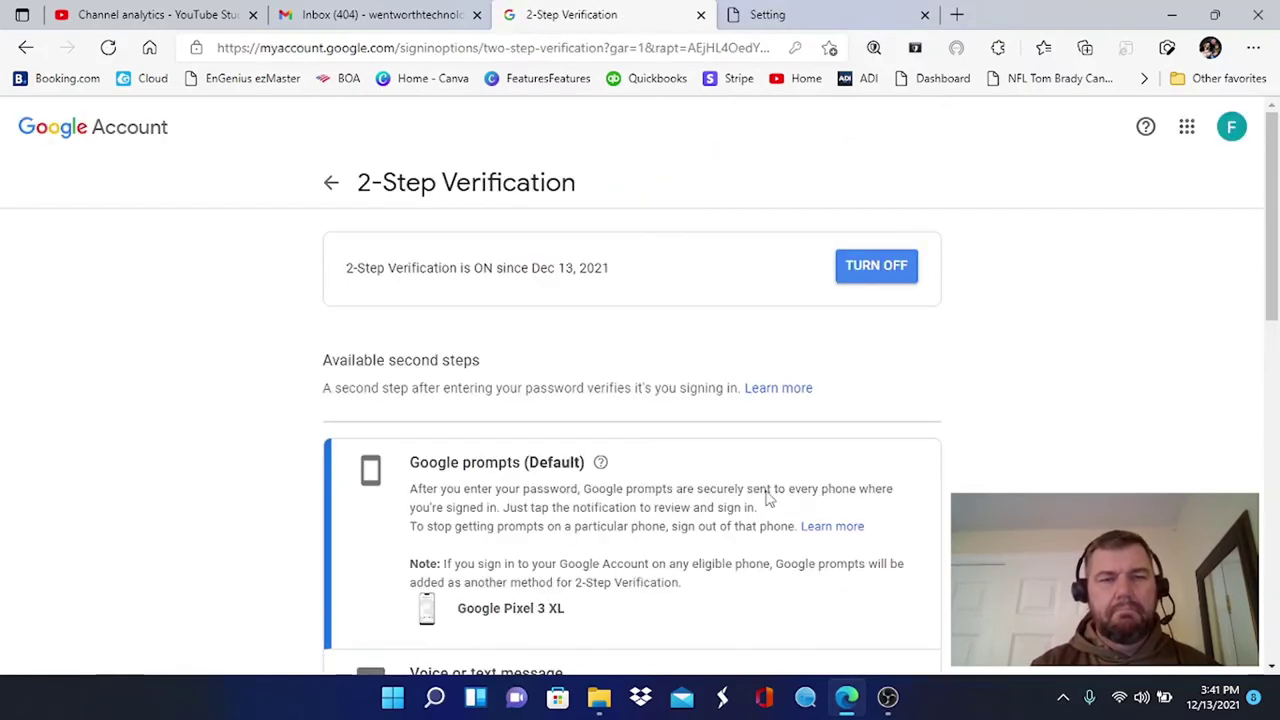
Step: Turn off 2-Step Verification for the Google Account and confirm the change
scroll(768, 500, down, 3)
scroll(768, 500, up, 3)
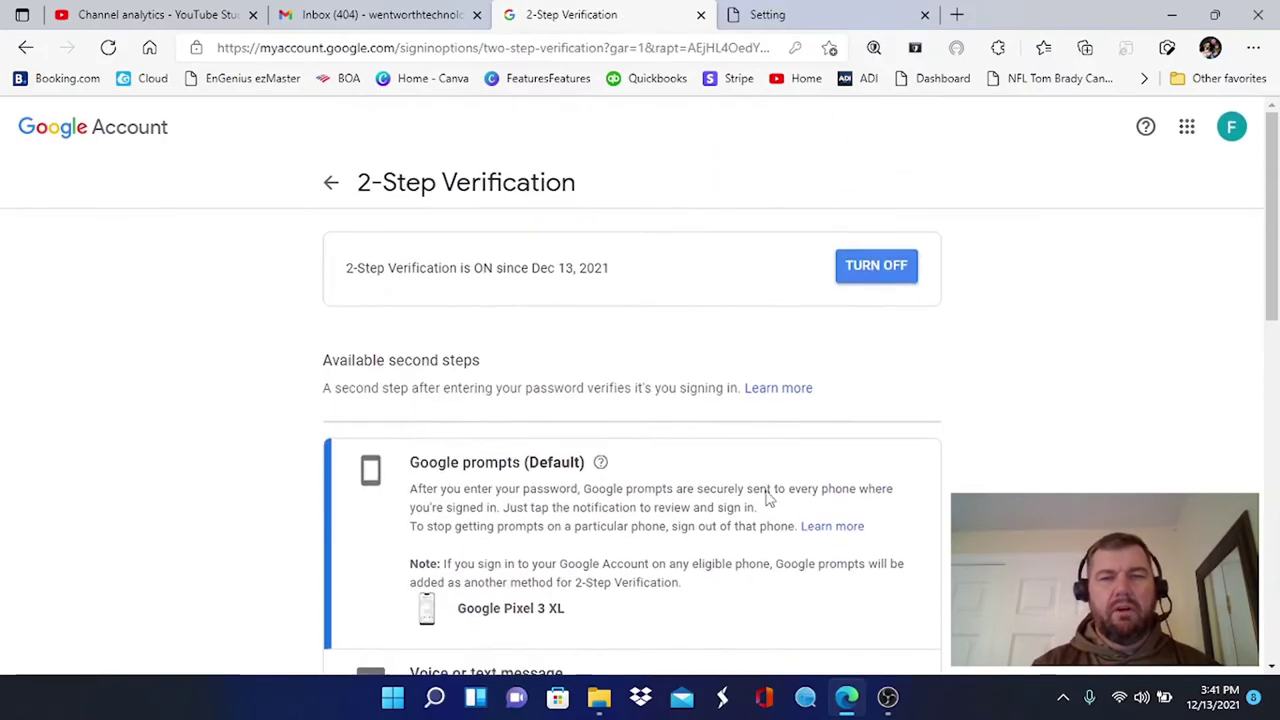
click(871, 267)
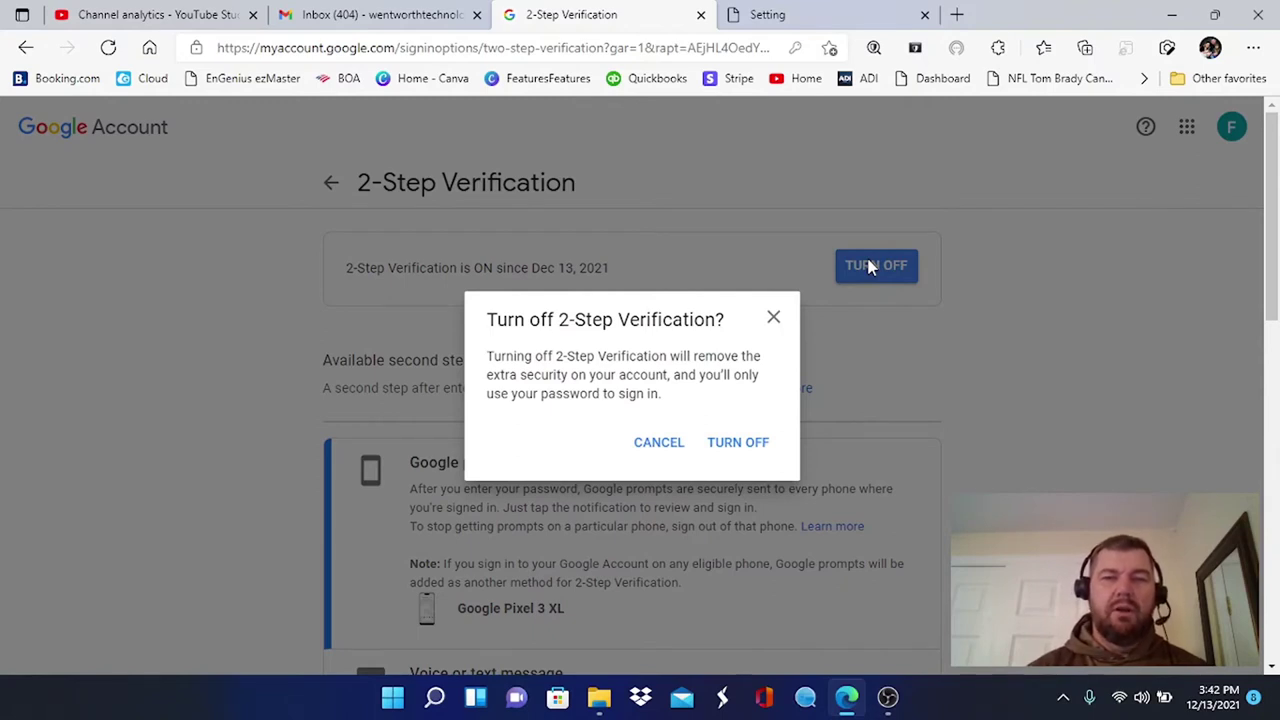
click(741, 448)
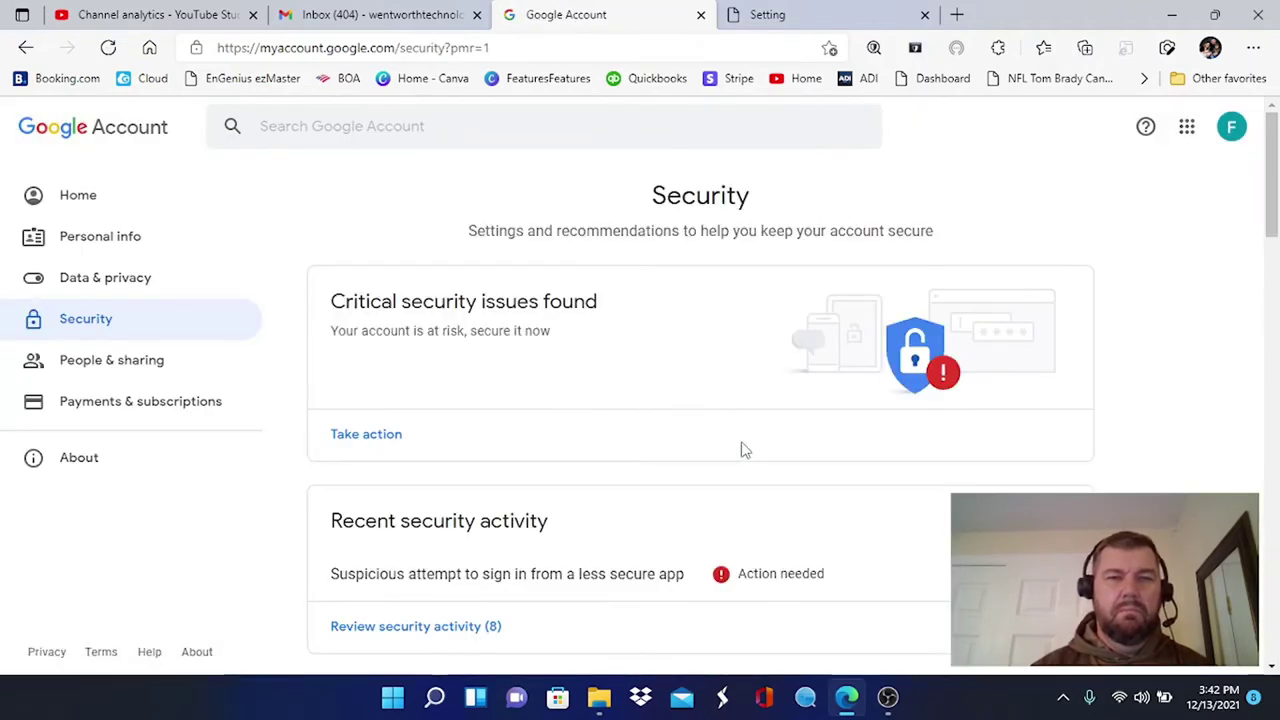
Step: Open the Google Account's Less secure app access setting, turn off Allow less secure apps, and return to the Security page
scroll(741, 449, down, 3)
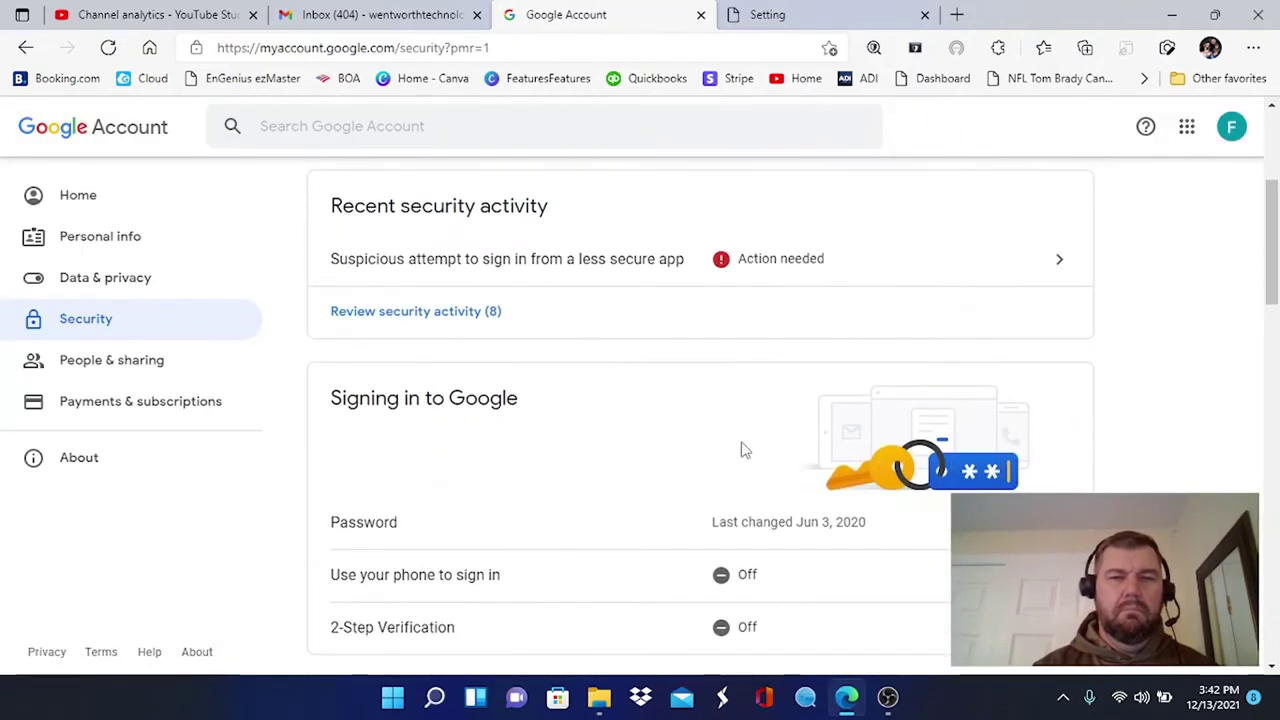
scroll(741, 449, down, 1)
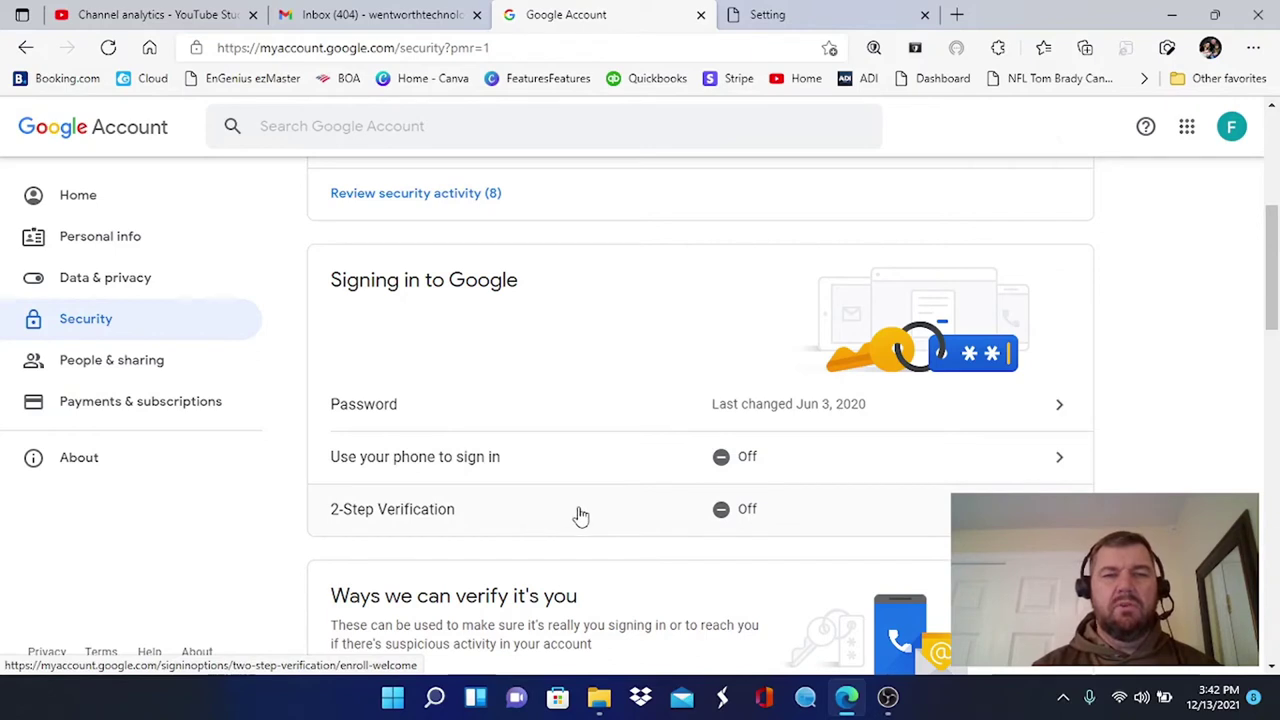
scroll(834, 507, down, 1)
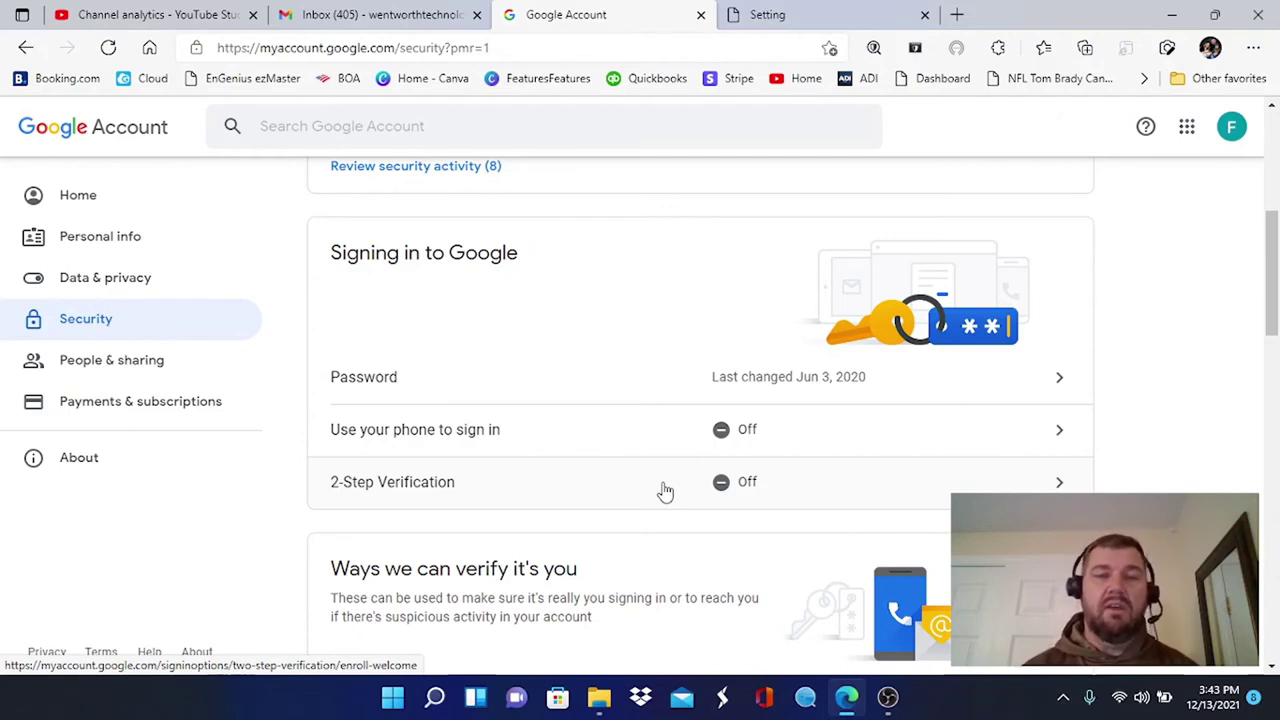
scroll(665, 490, down, 2)
scroll(665, 490, up, 1)
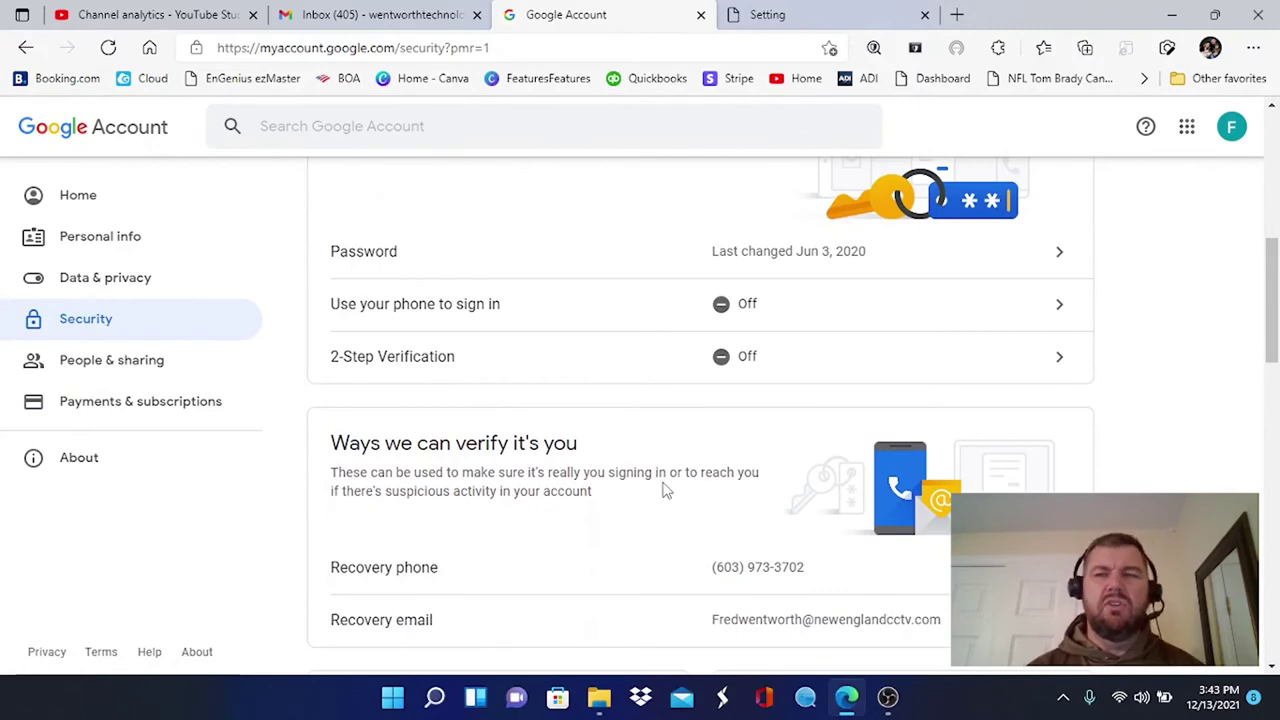
scroll(665, 490, down, 3)
scroll(665, 490, down, 3)
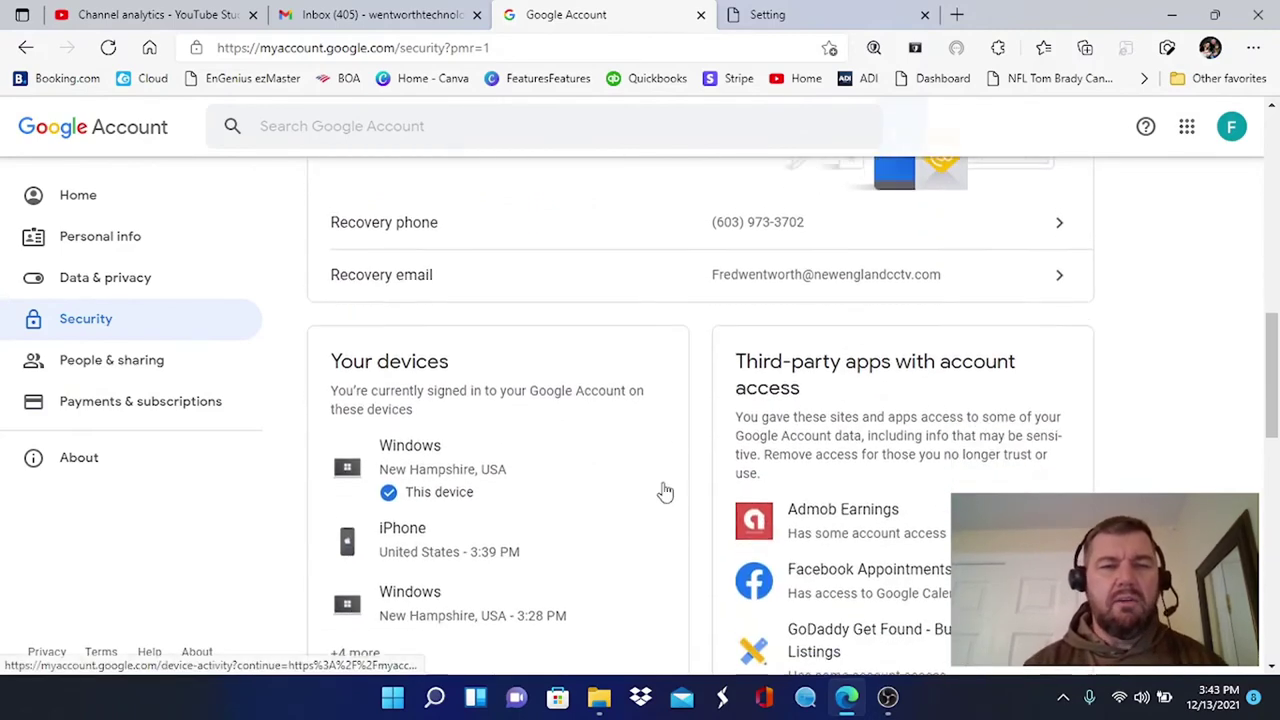
scroll(665, 490, down, 2)
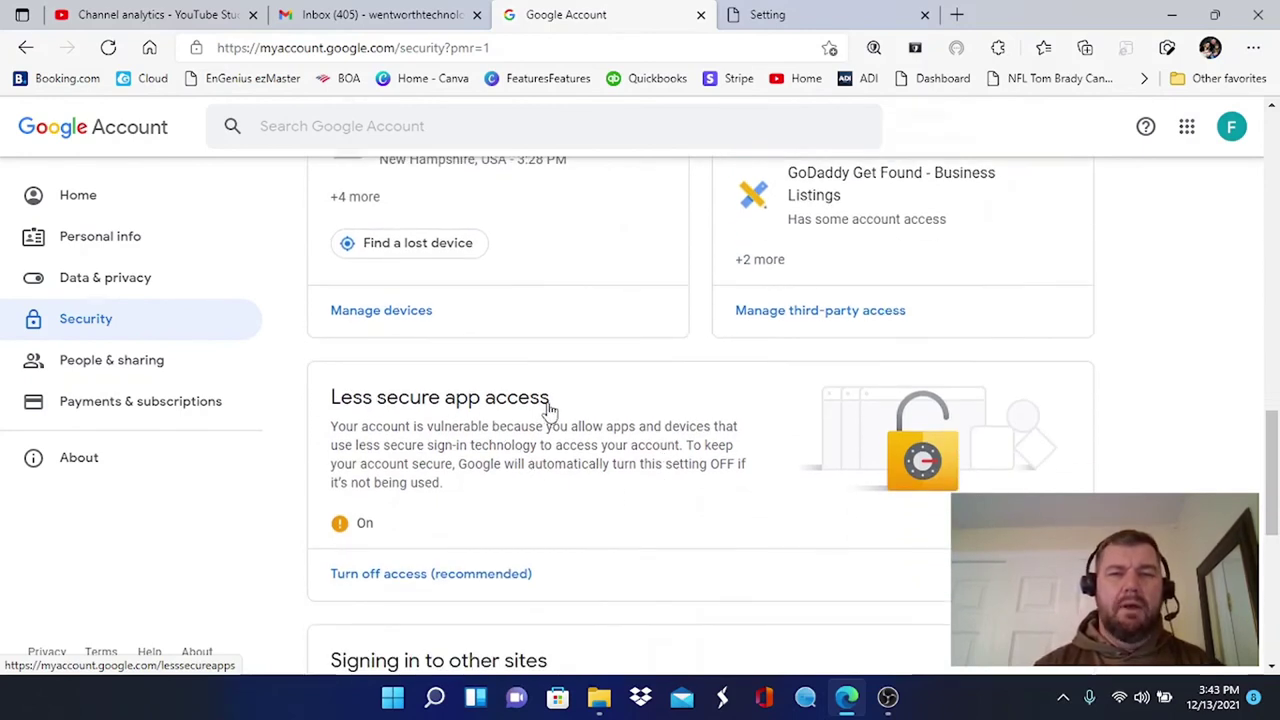
scroll(589, 503, down, 1)
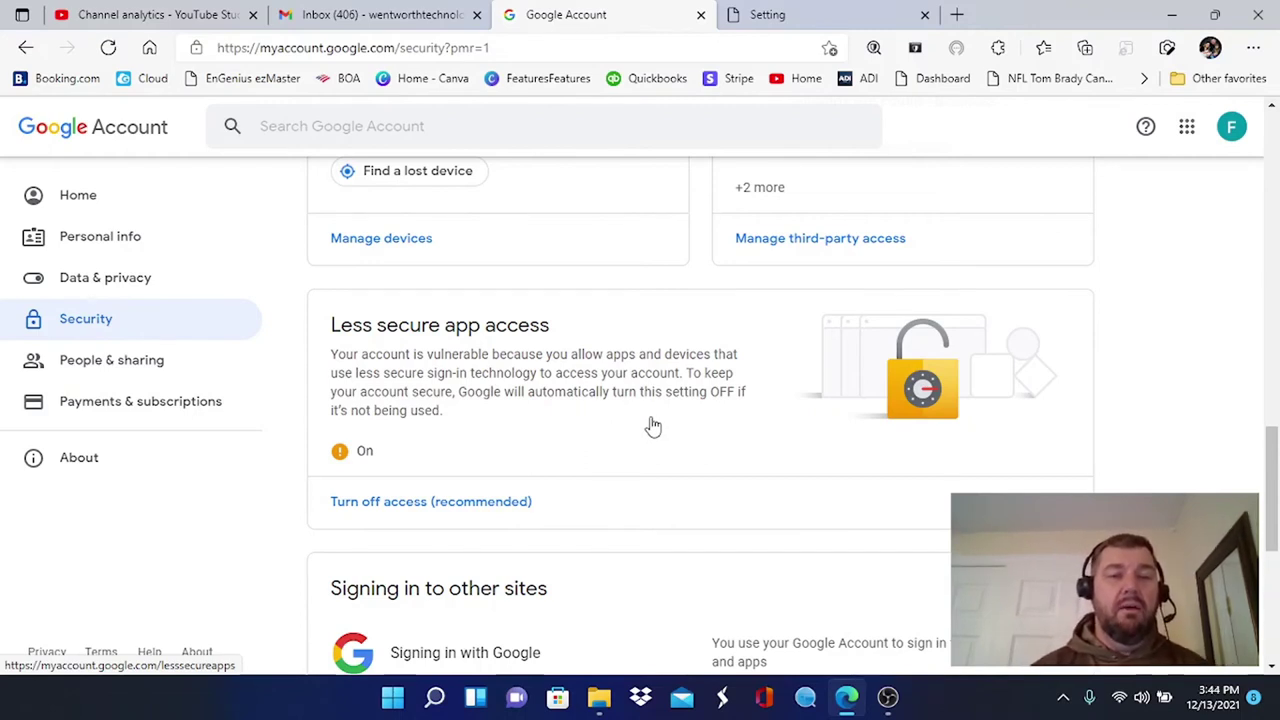
click(447, 508)
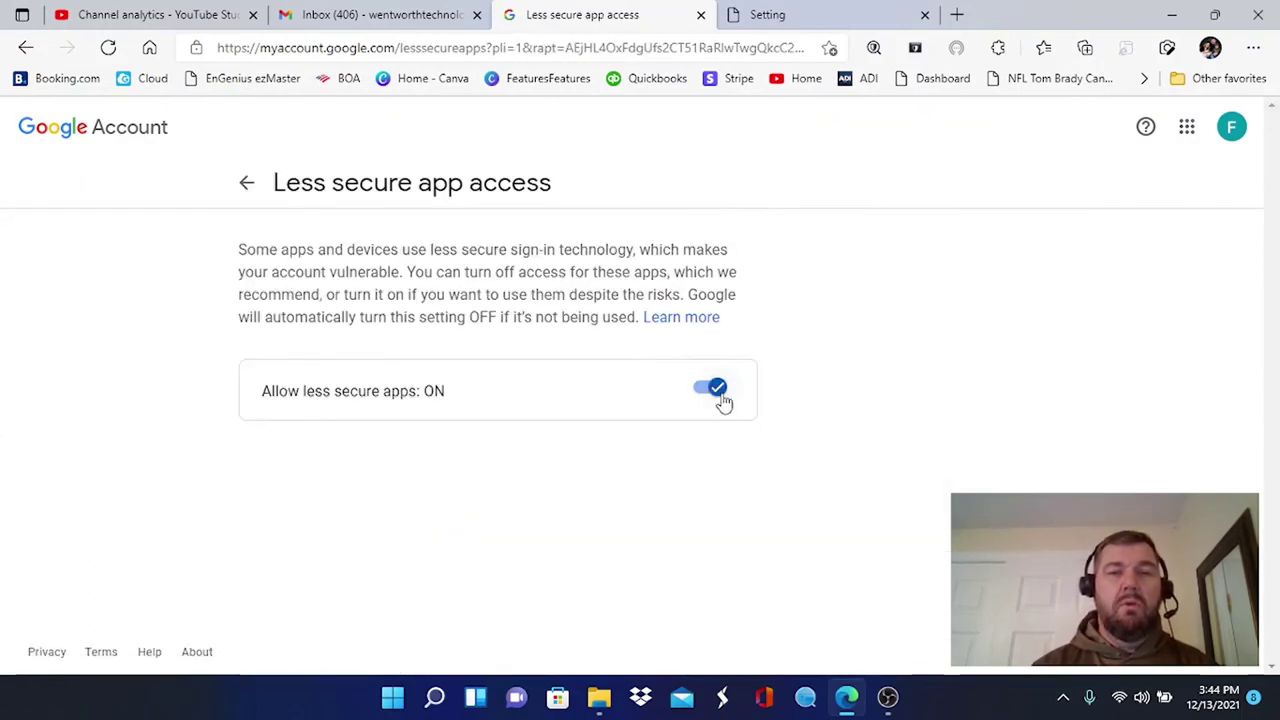
click(712, 390)
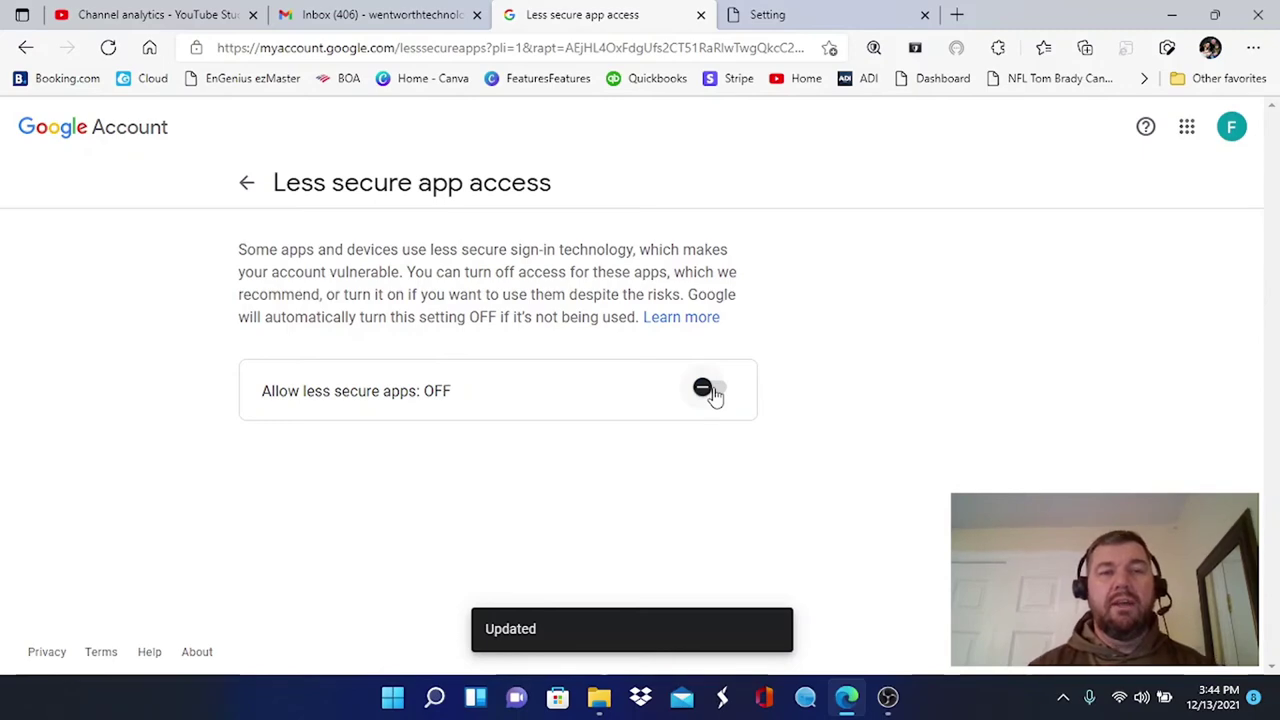
click(245, 183)
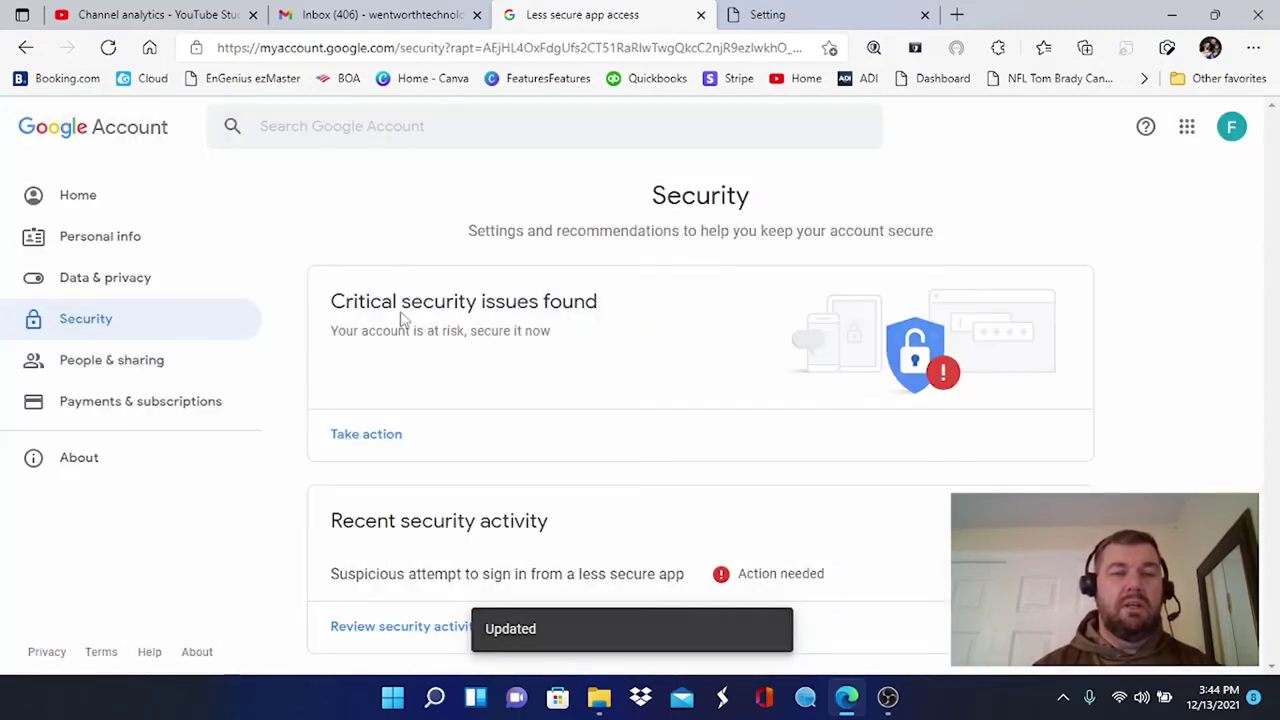
Step: Open the Less secure app access setting again and turn on Allow less secure apps
scroll(523, 411, down, 12)
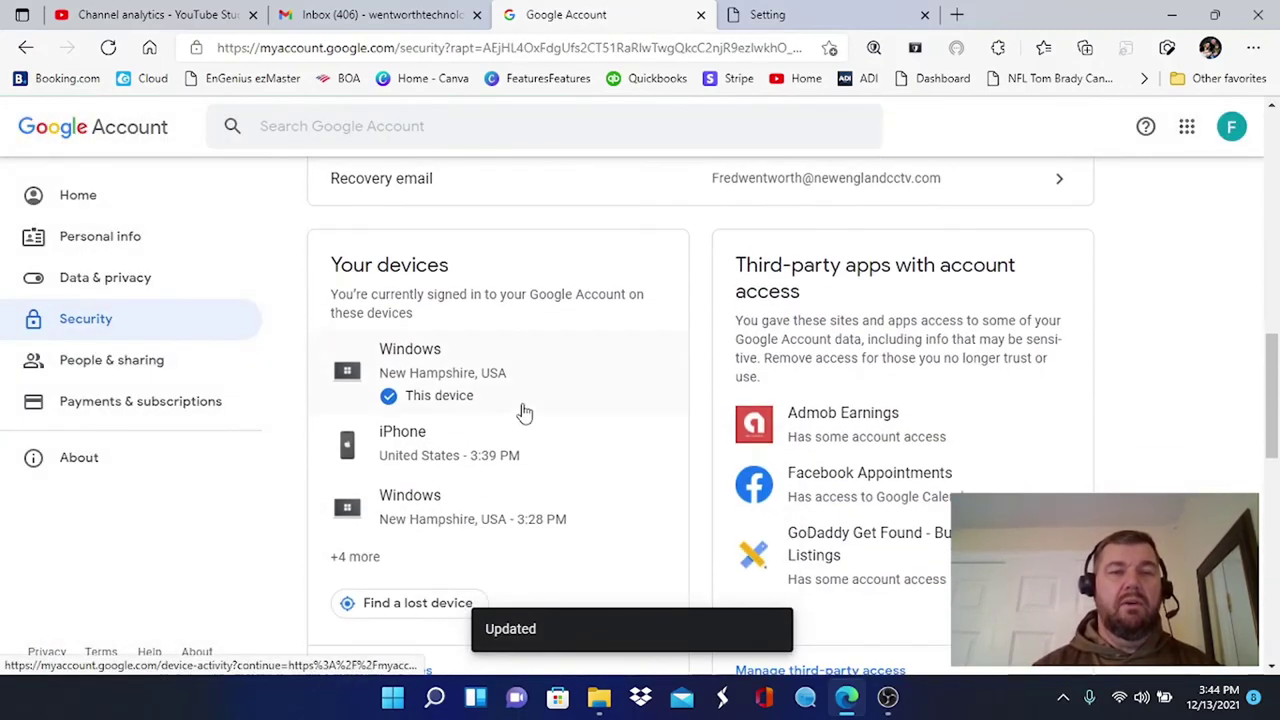
scroll(523, 411, down, 5)
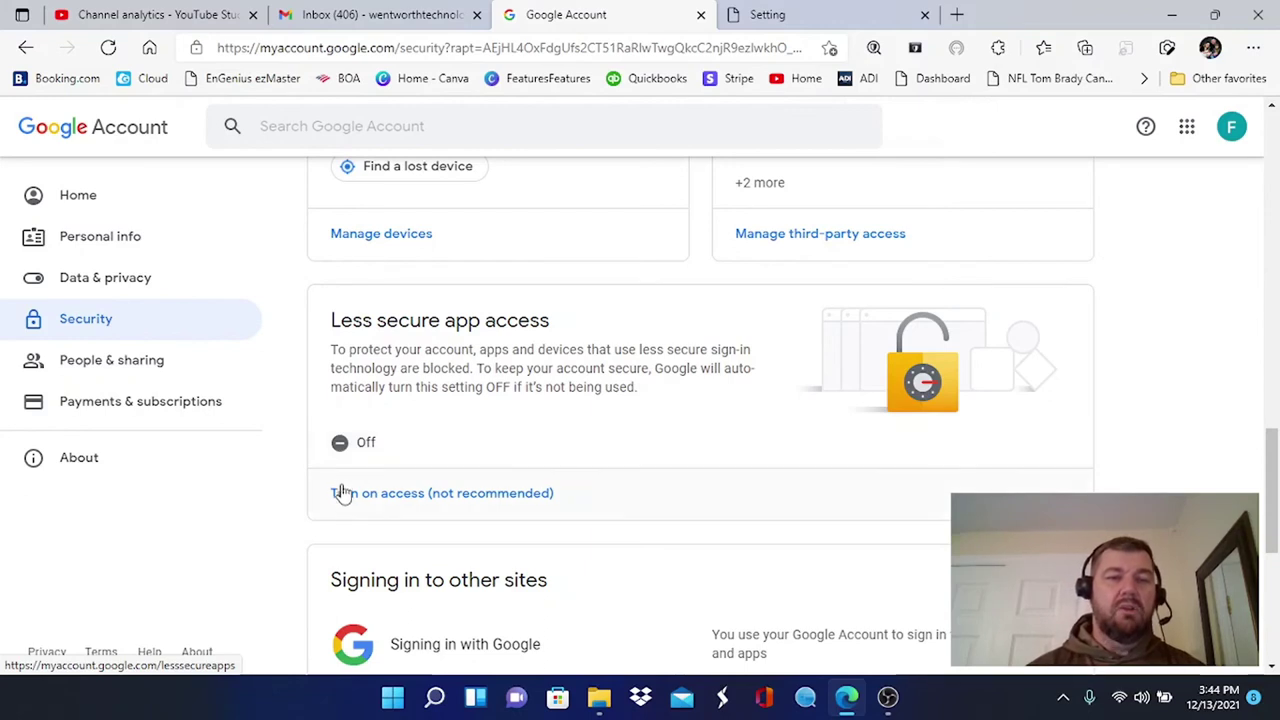
click(430, 495)
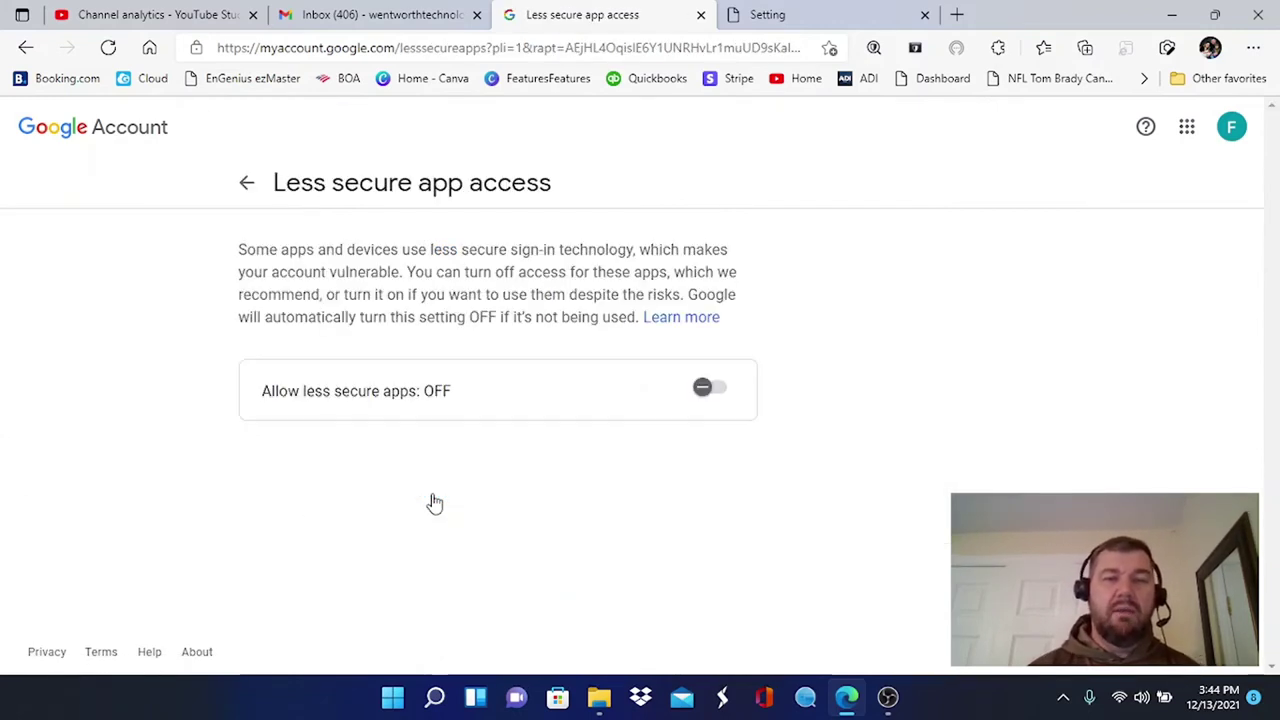
click(706, 391)
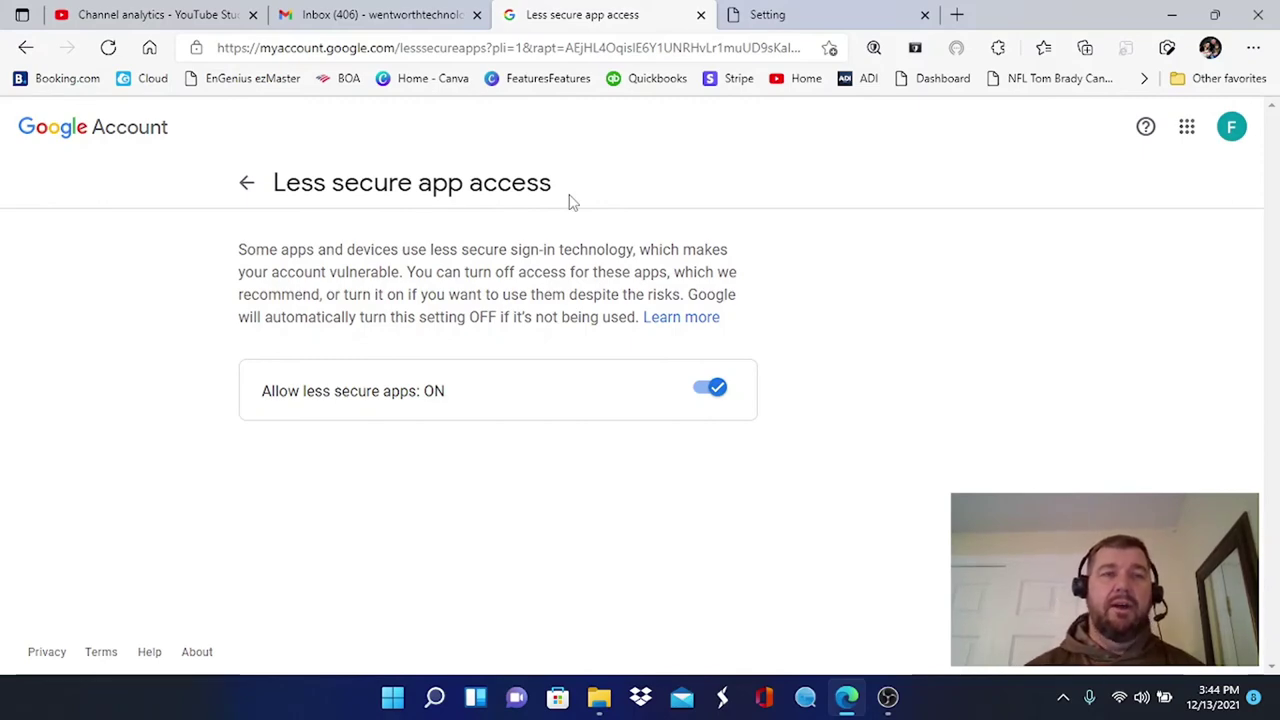
Step: Check the Gmail inbox, switch to the Capture camera's SMTP email settings, and send a test email
click(335, 10)
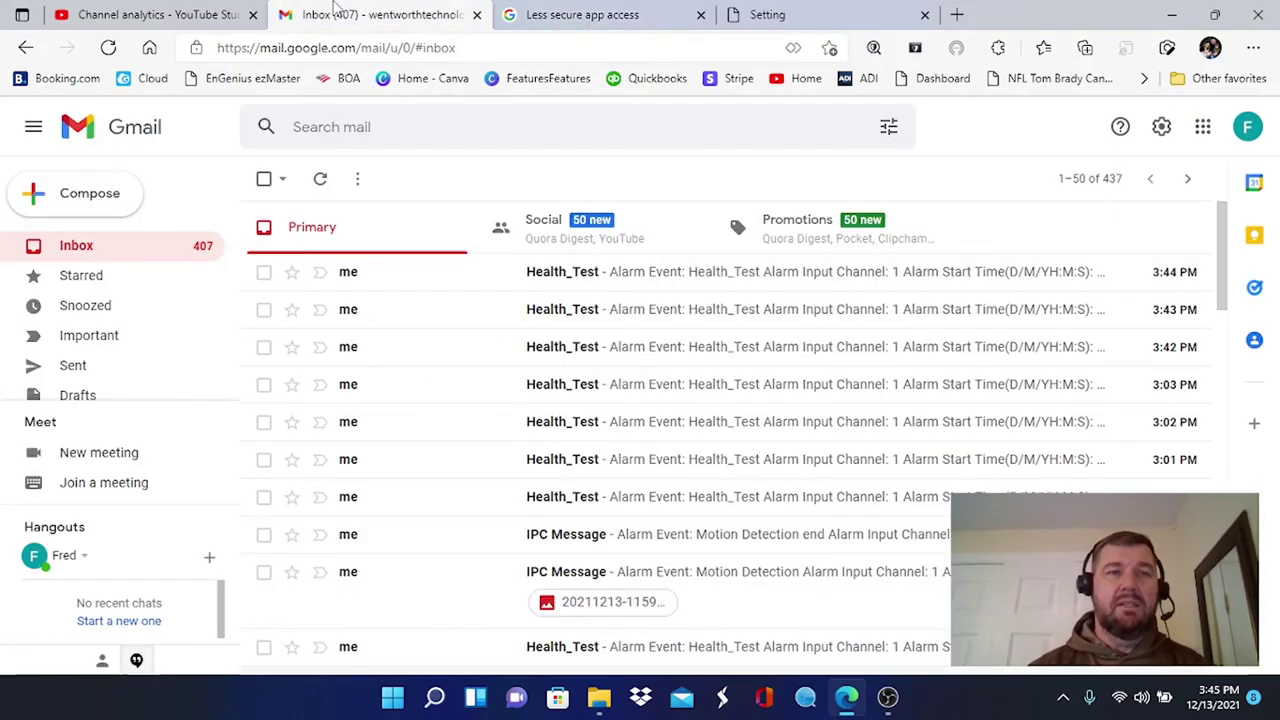
click(177, 11)
click(851, 10)
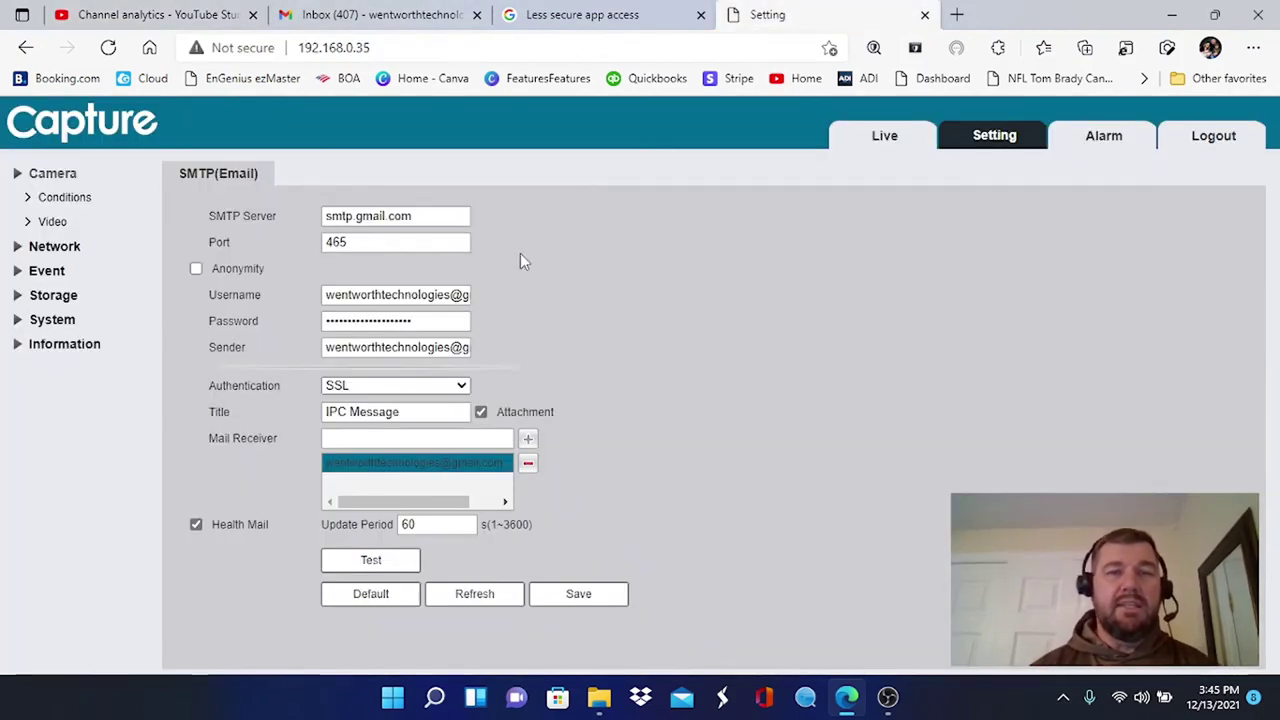
click(396, 563)
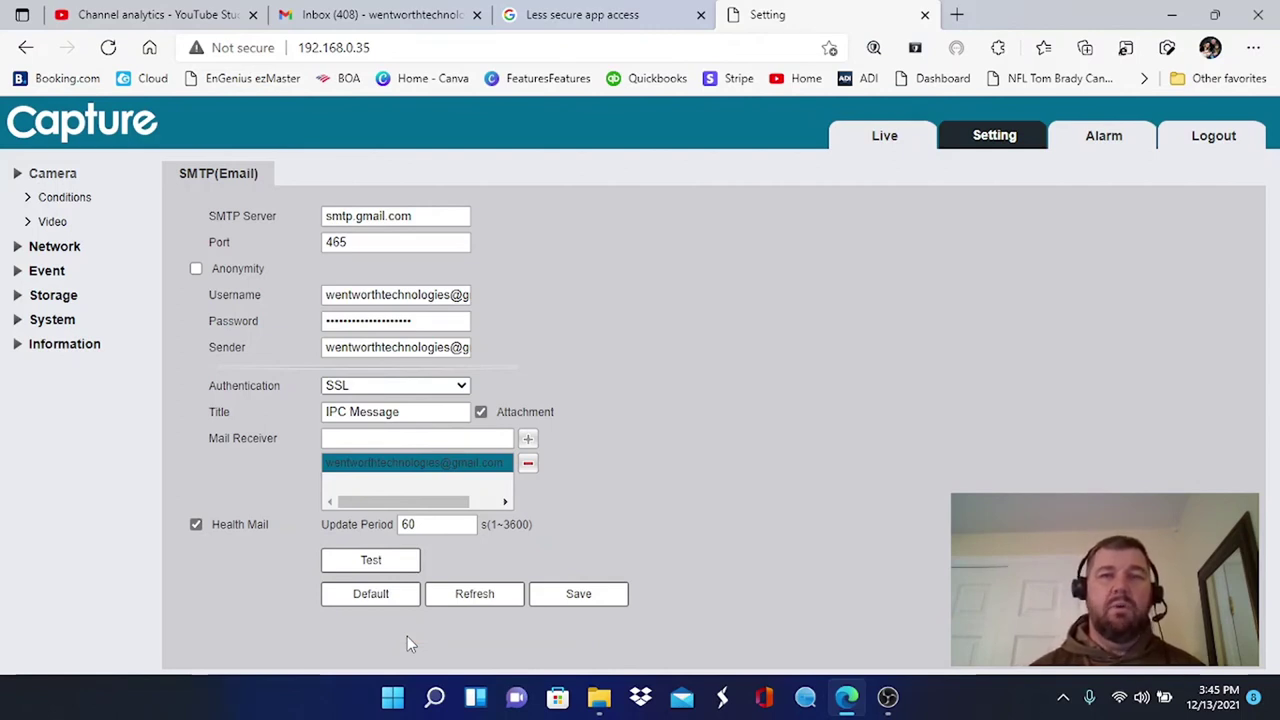
Step: Switch to the Google Account, turn off Allow less secure apps, and check the Gmail inbox
click(560, 16)
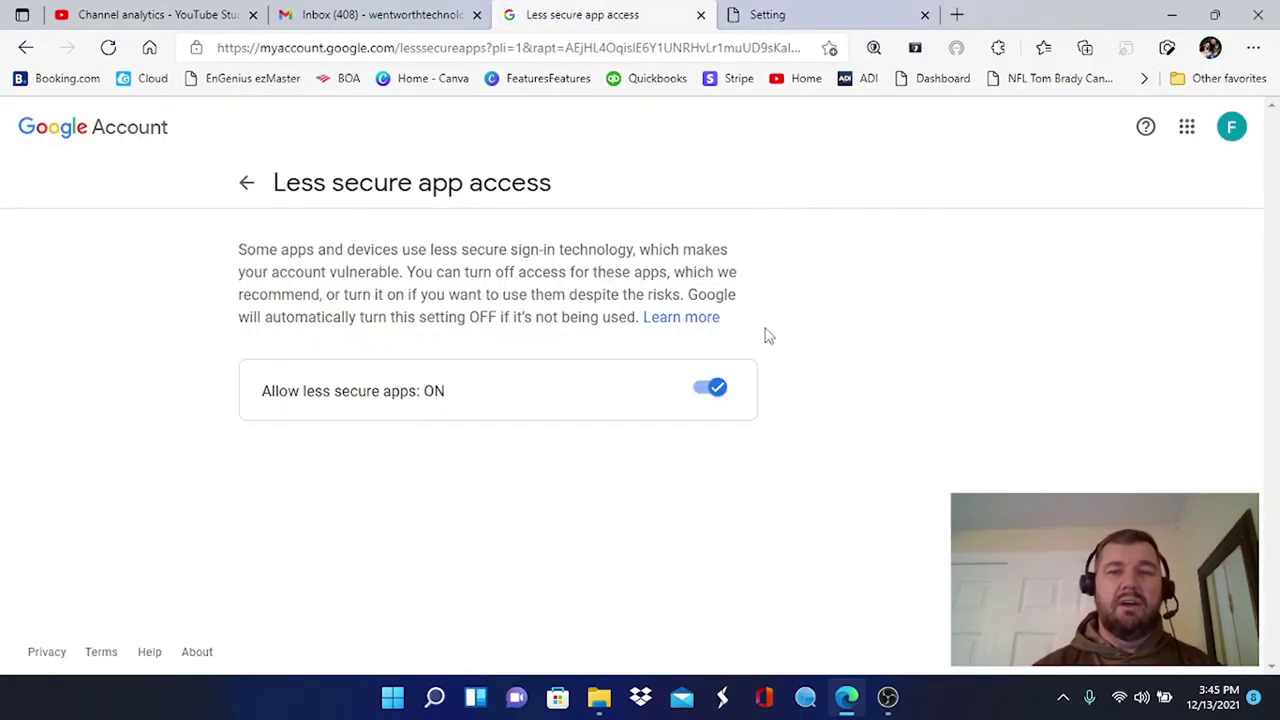
click(712, 388)
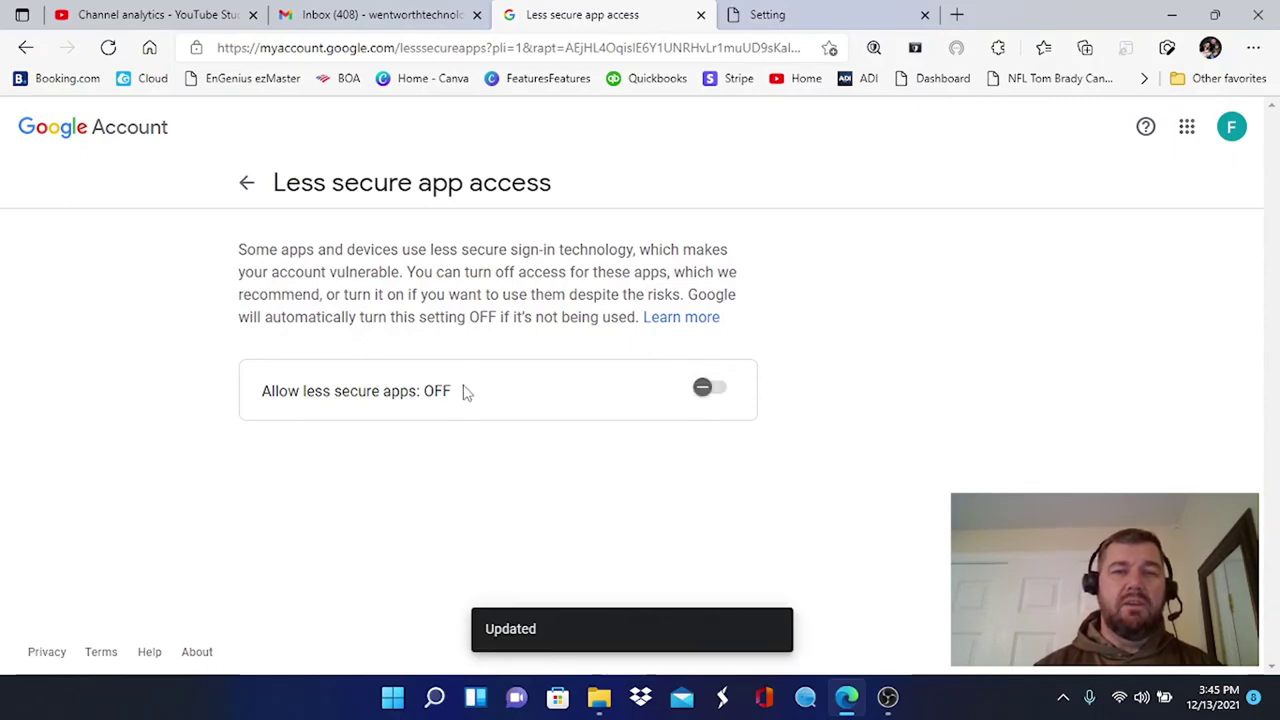
click(347, 12)
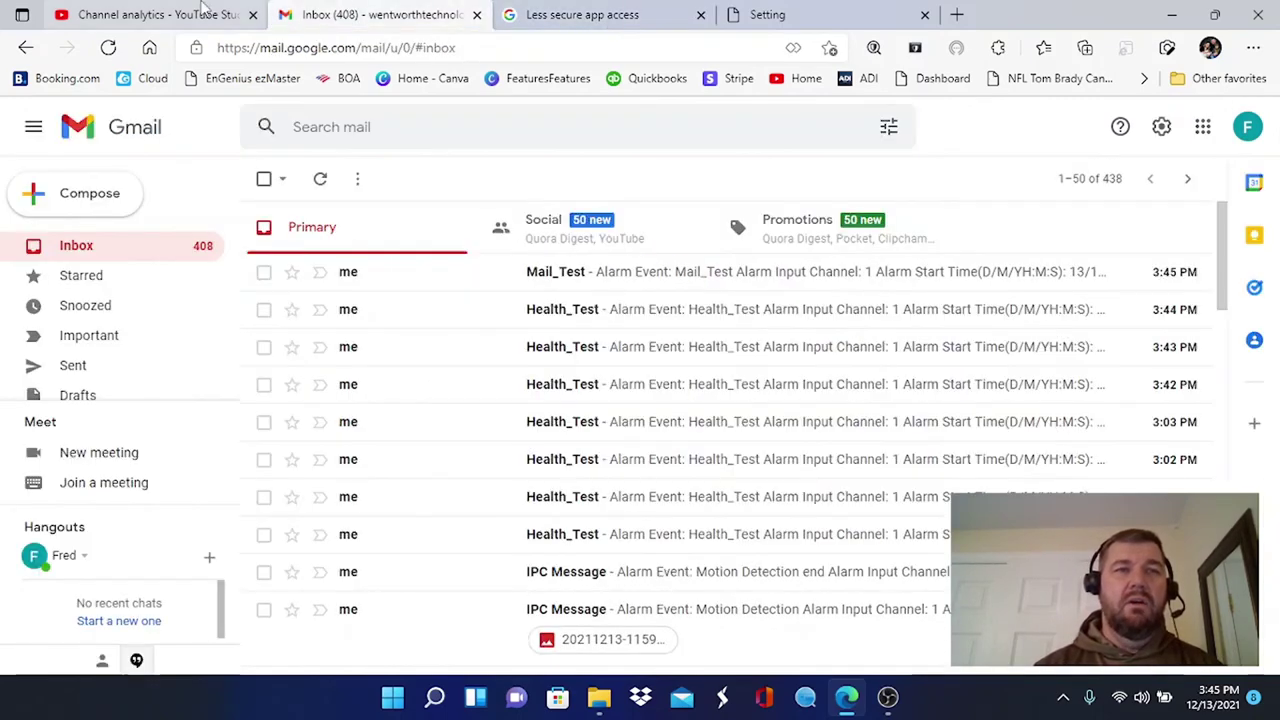
Step: Switch back to the Capture camera's SMTP settings and run the email test again
click(790, 12)
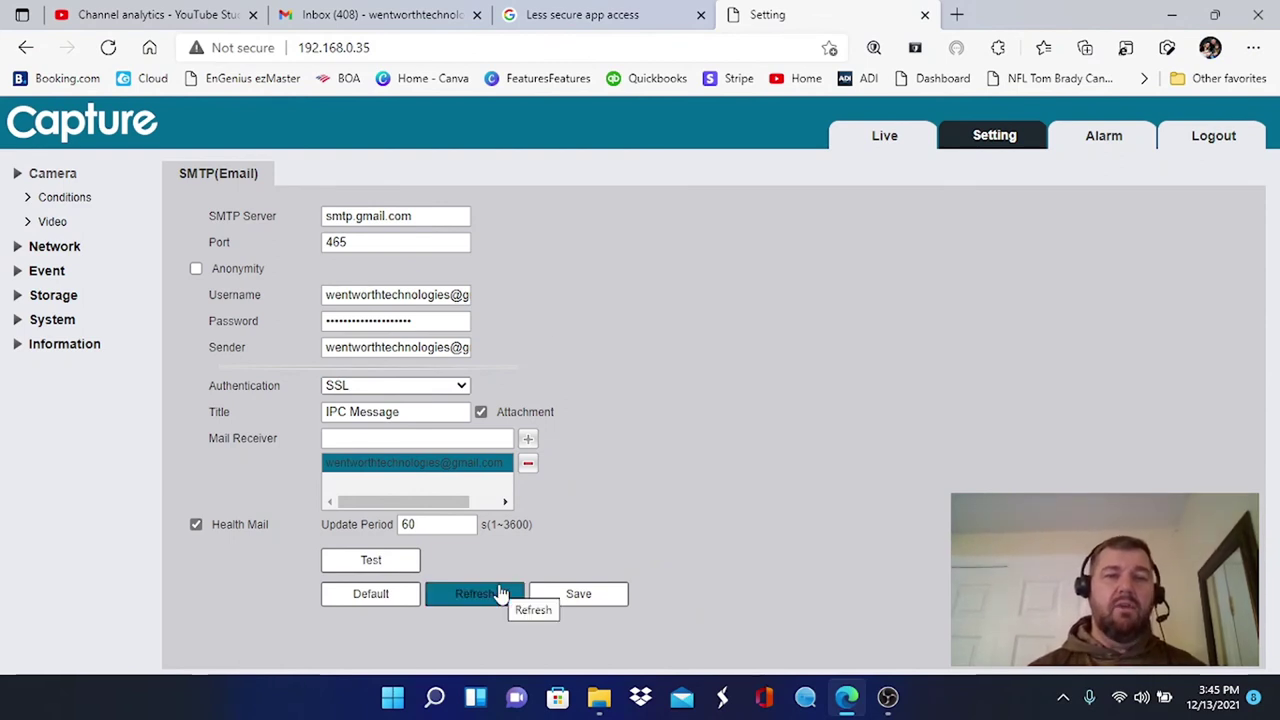
drag(500, 594, 470, 561)
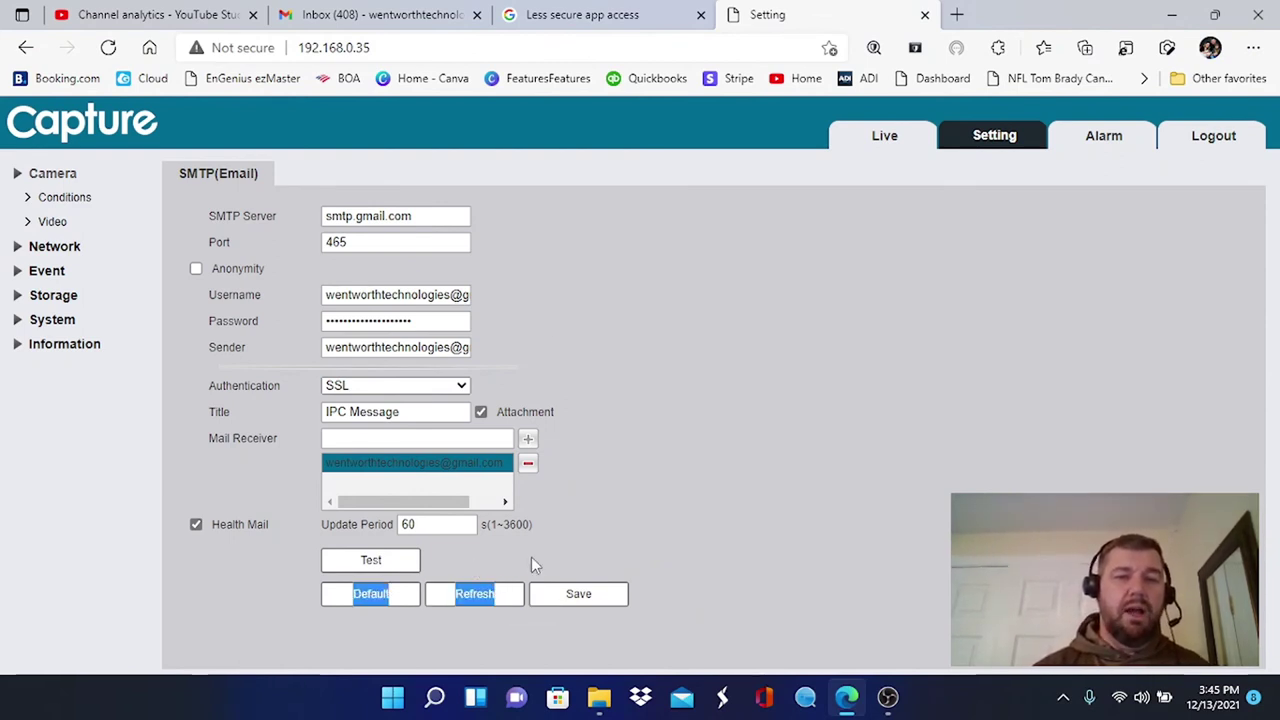
drag(393, 563, 393, 562)
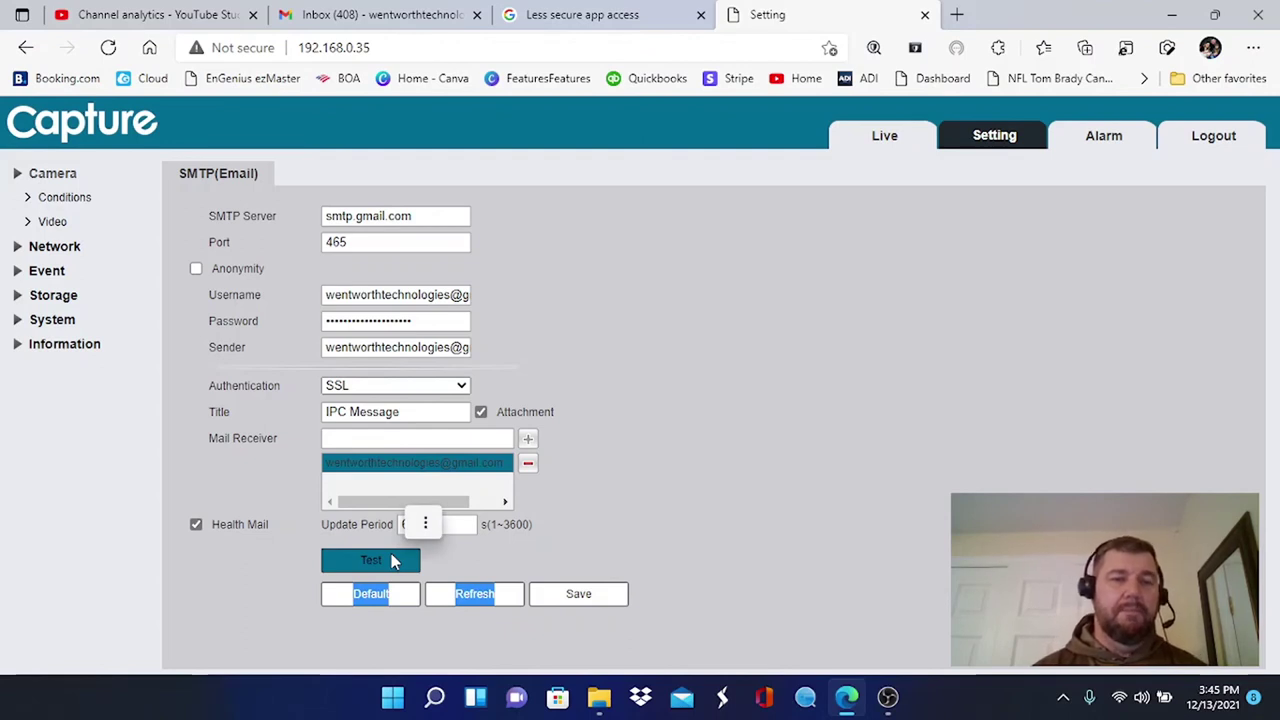
click(383, 560)
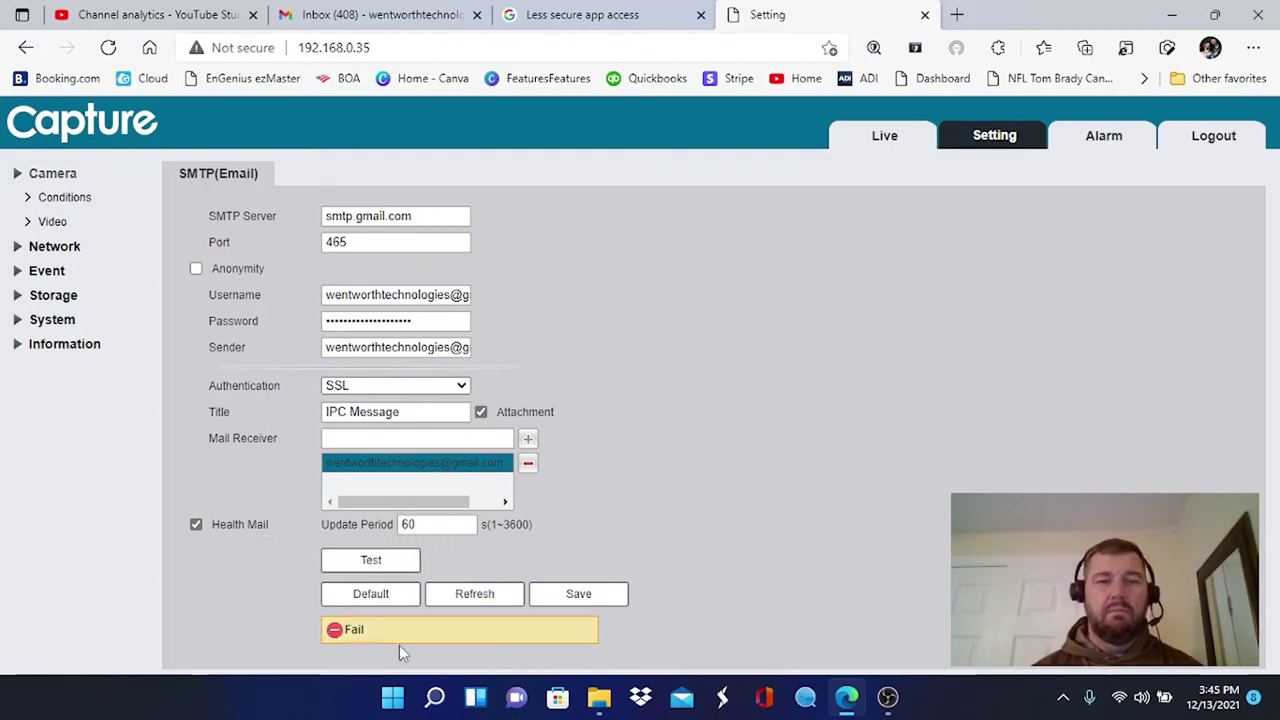
Step: Switch to the Google Account and turn Allow less secure apps back on
click(600, 14)
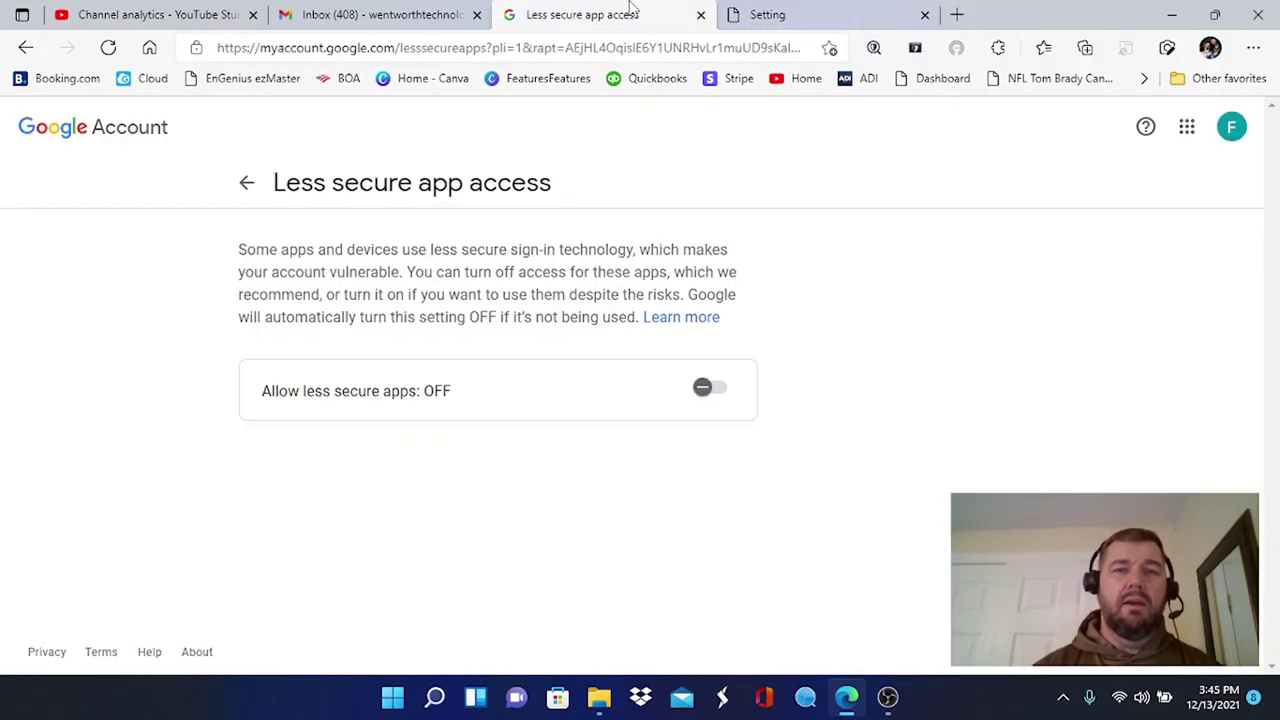
click(708, 393)
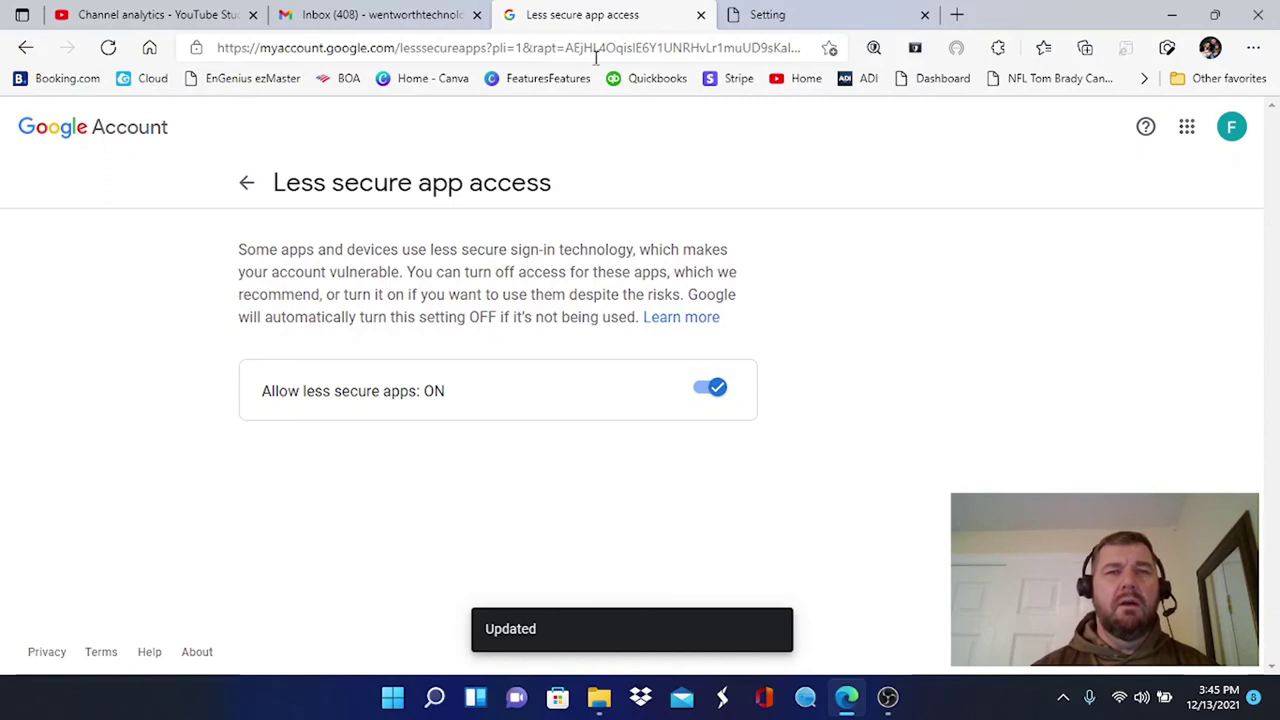
Step: Switch to the Capture camera's Motion Detection event settings, enable Send Email, and save
click(815, 15)
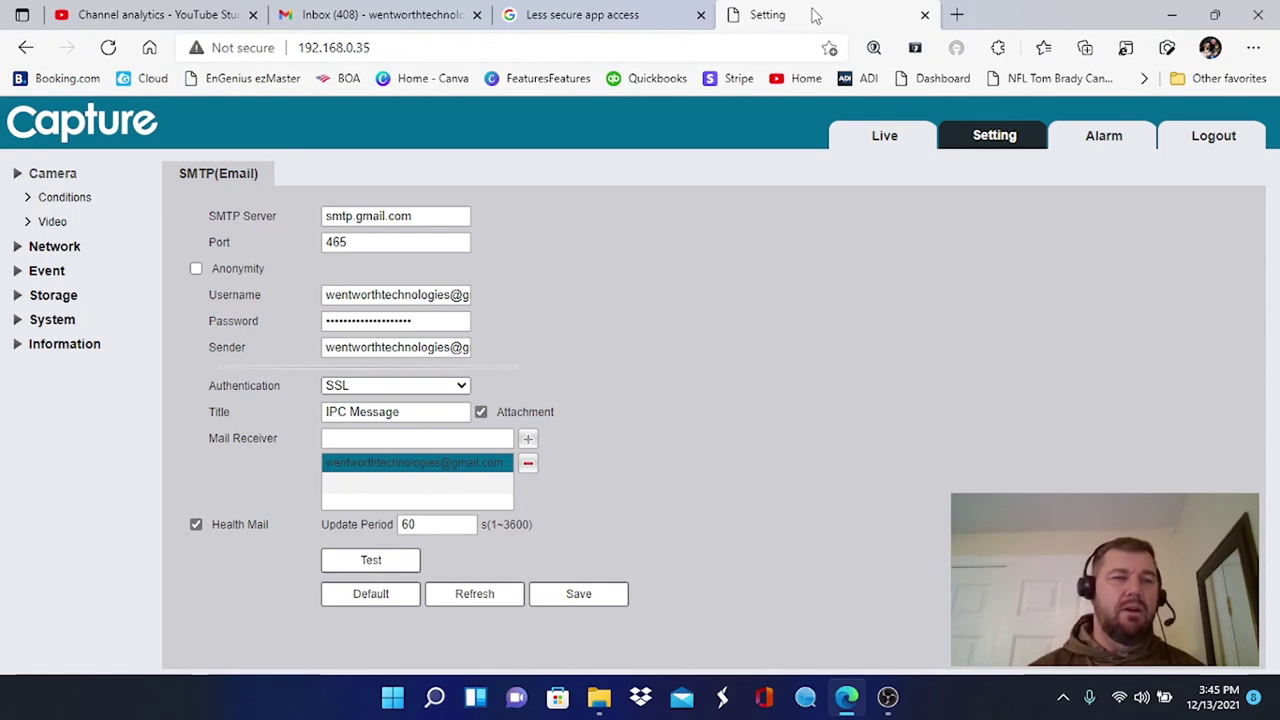
click(20, 271)
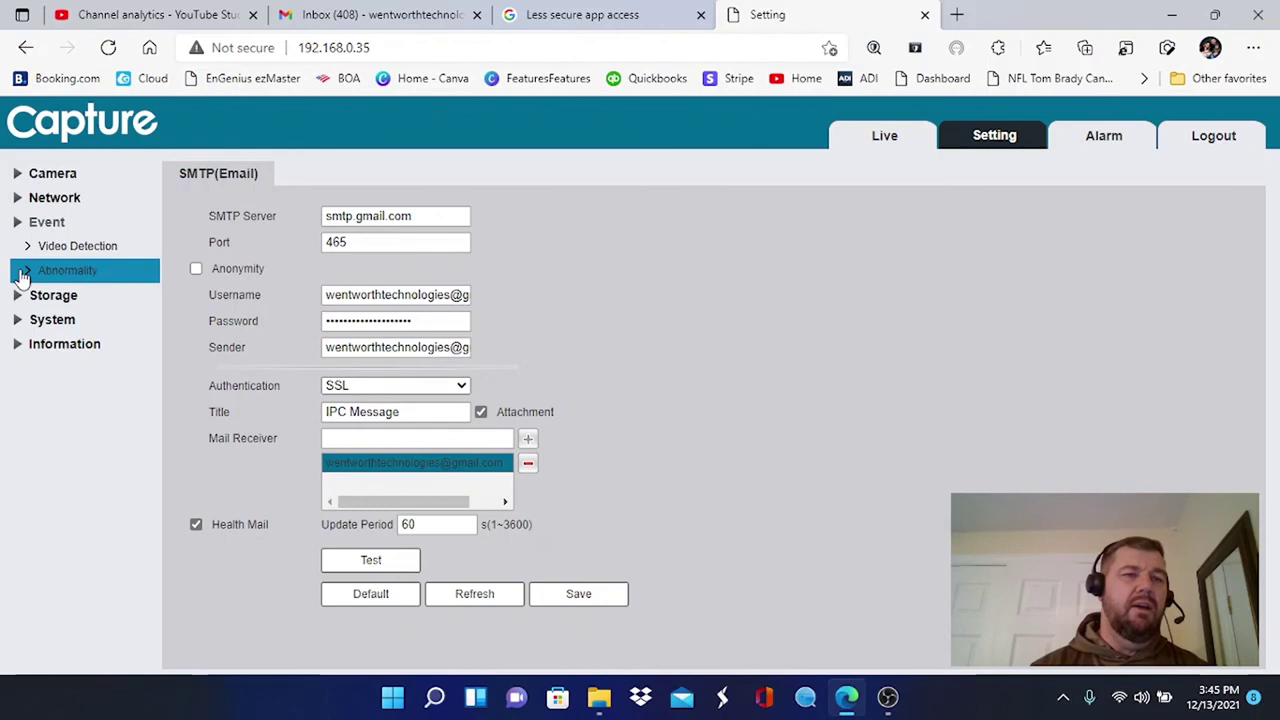
click(73, 247)
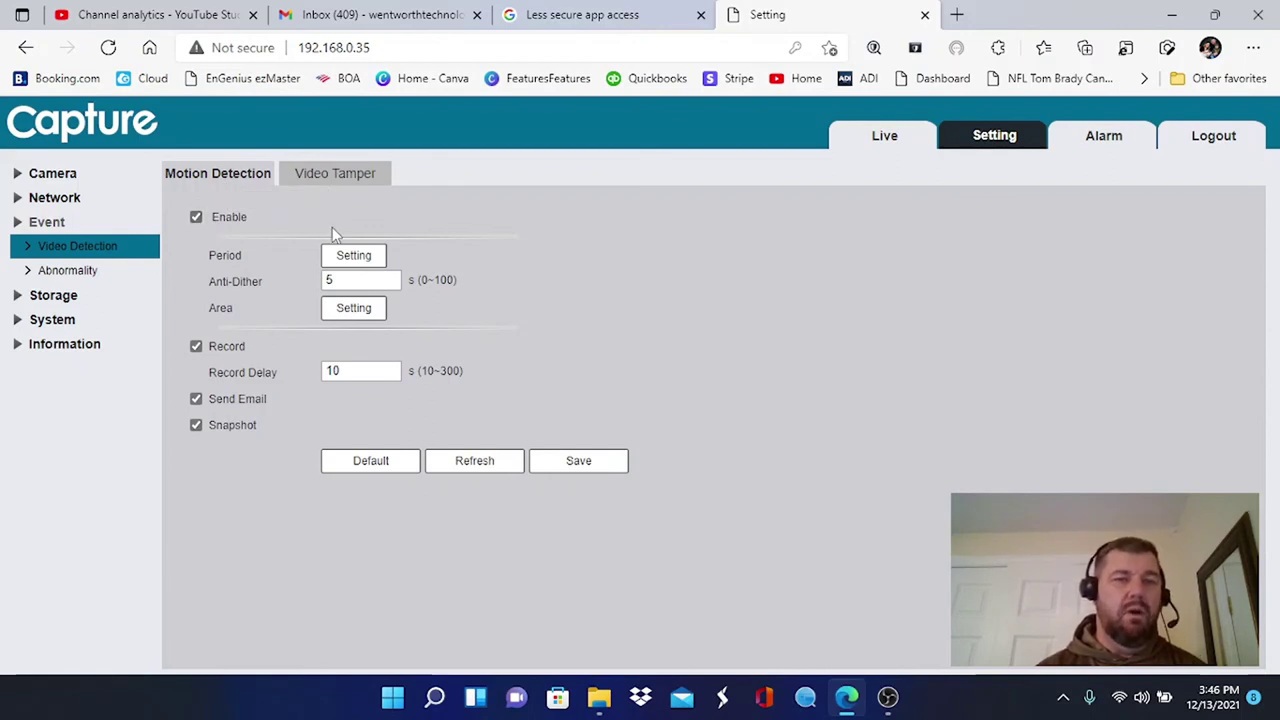
click(197, 400)
click(197, 400)
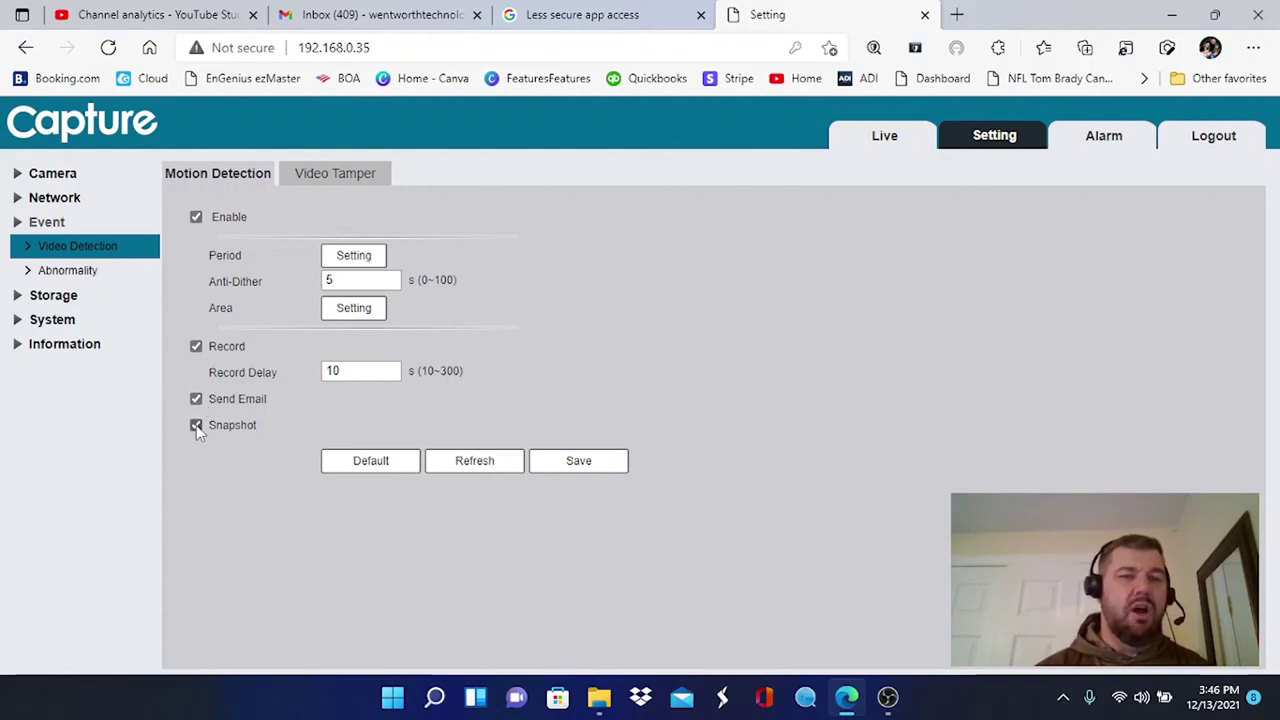
click(584, 465)
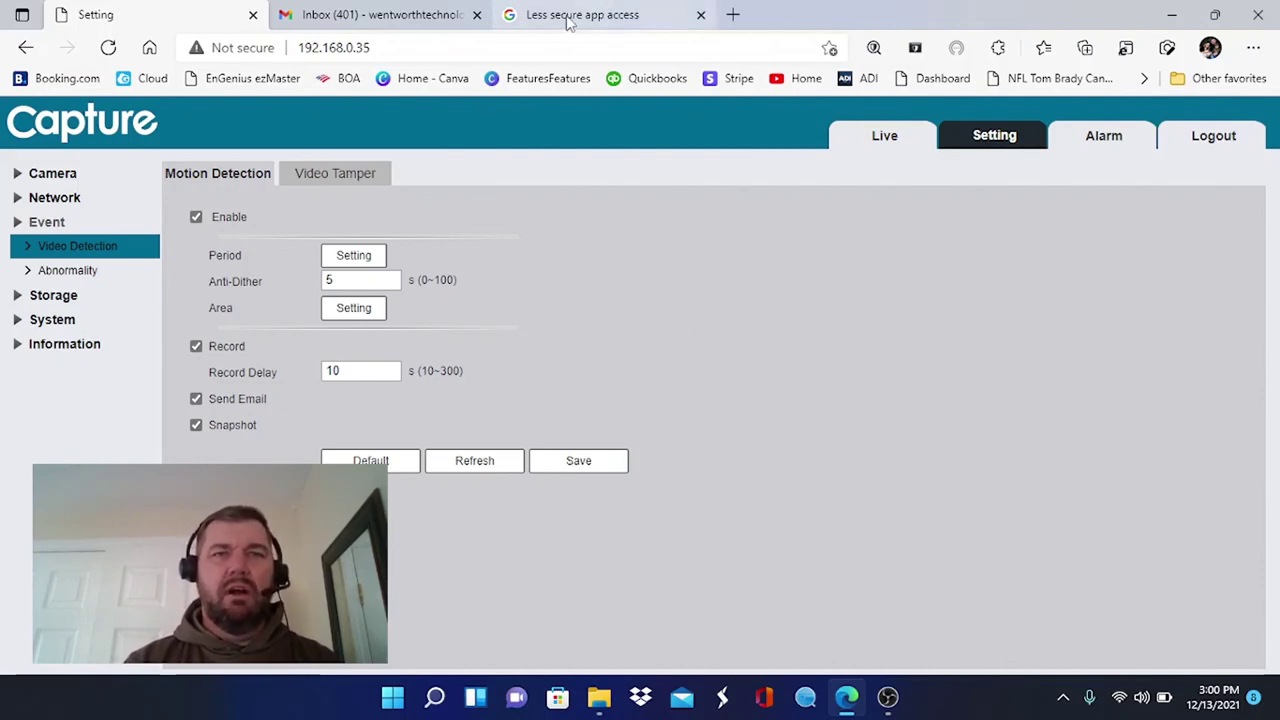
Step: Switch to the Gmail inbox, examine the snapshot attached to the 2:59 PM motion detection email, and close the preview
click(383, 16)
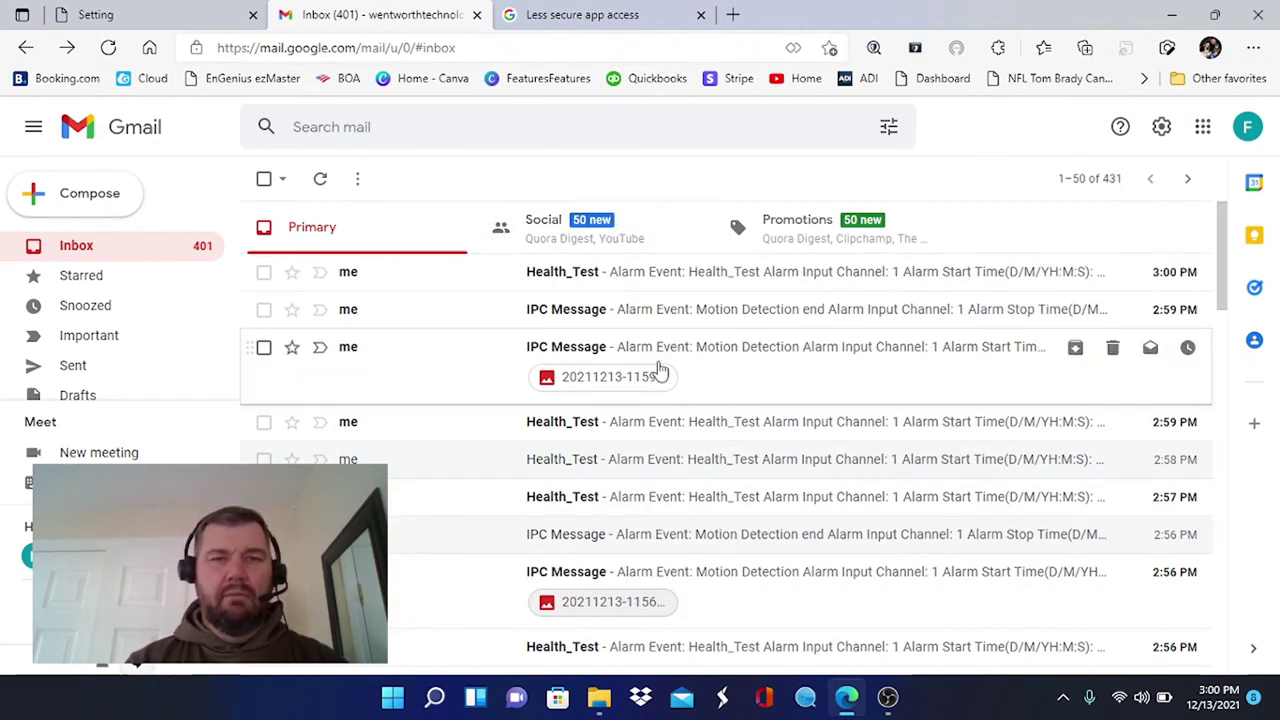
click(607, 385)
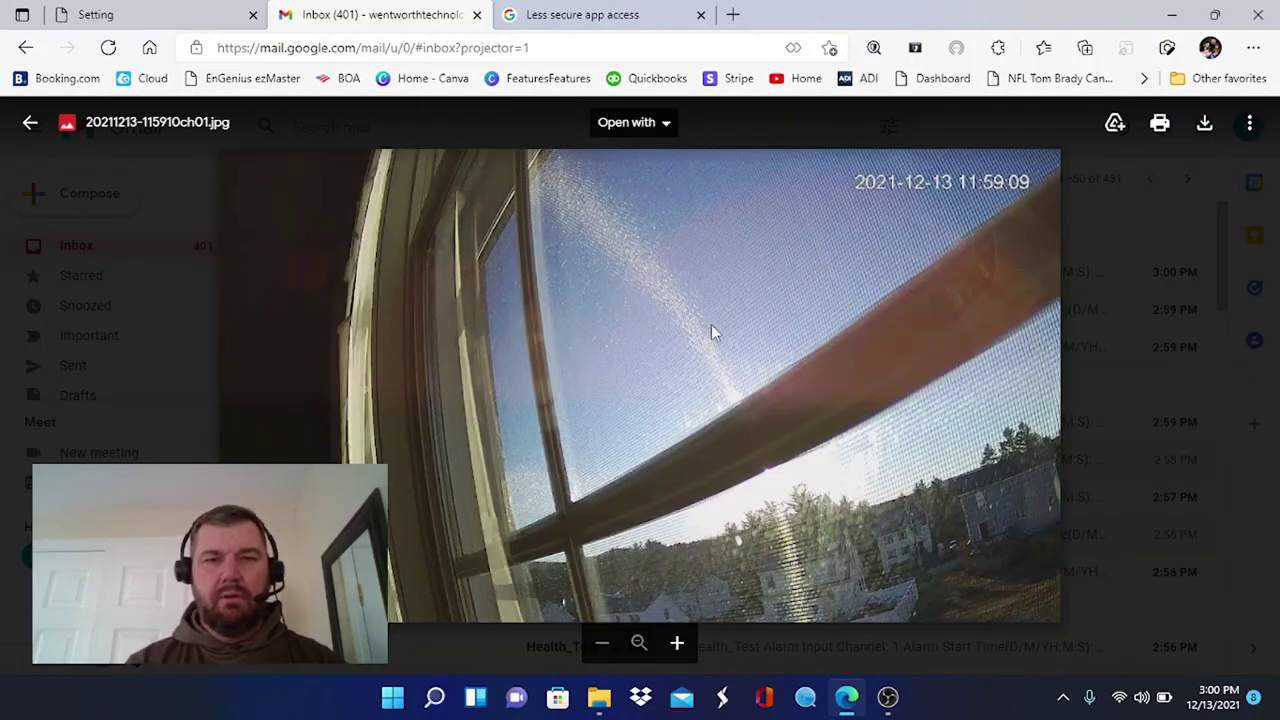
scroll(712, 328, up, 5)
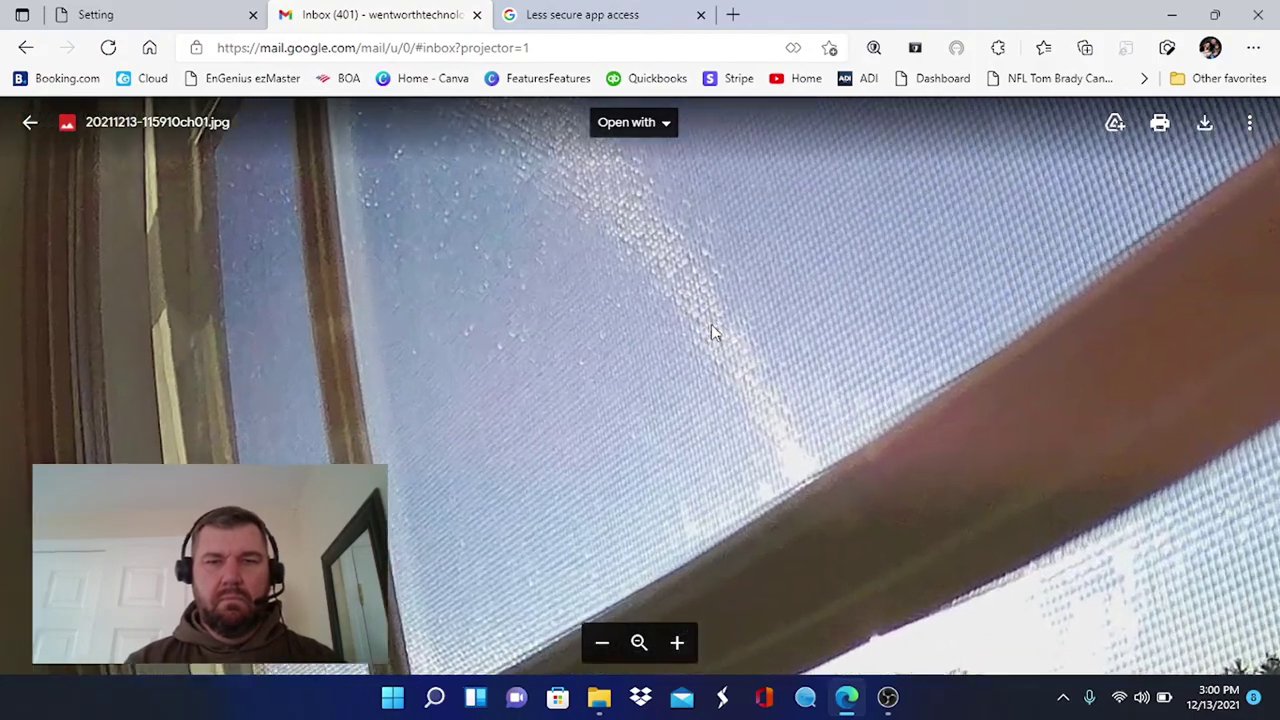
scroll(711, 324, down, 5)
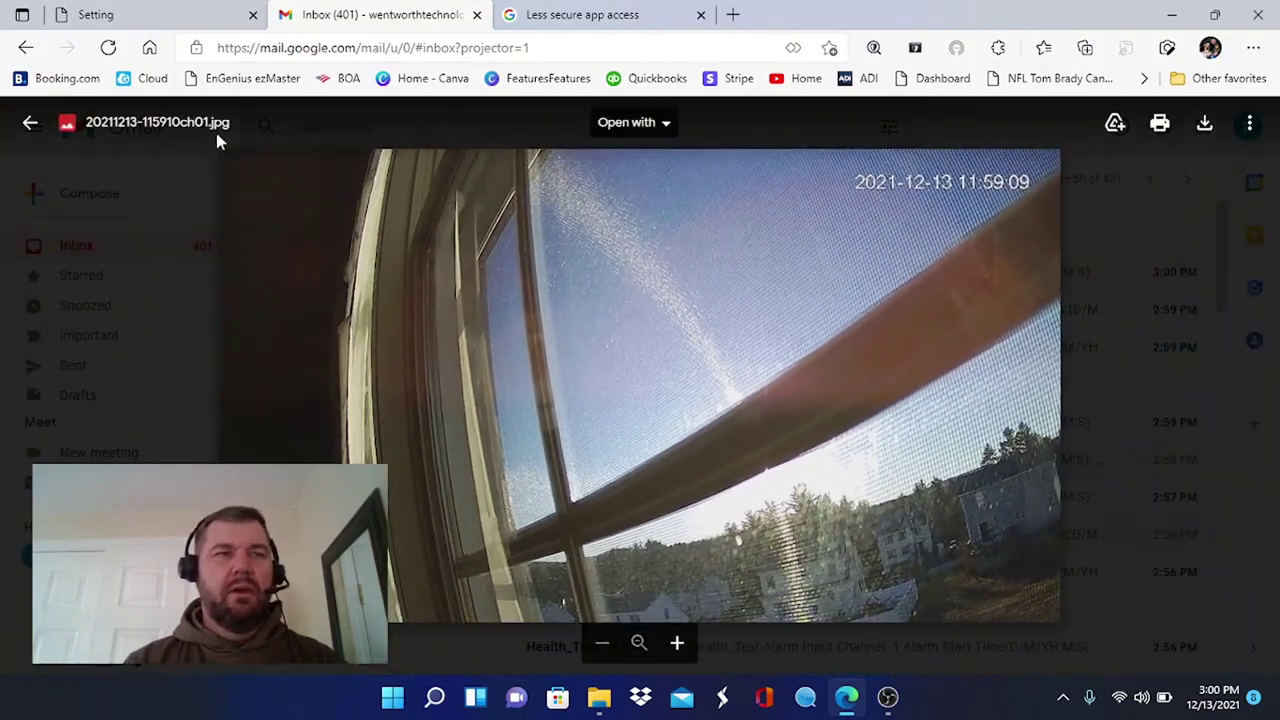
click(30, 122)
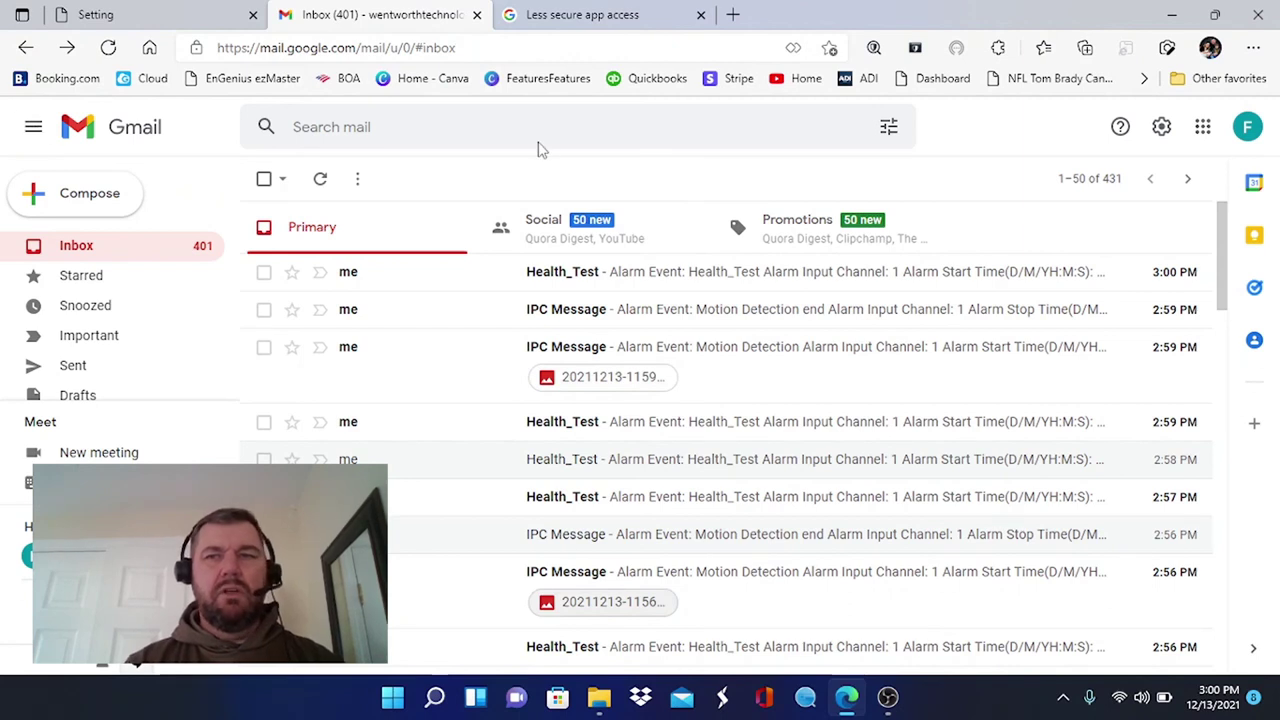